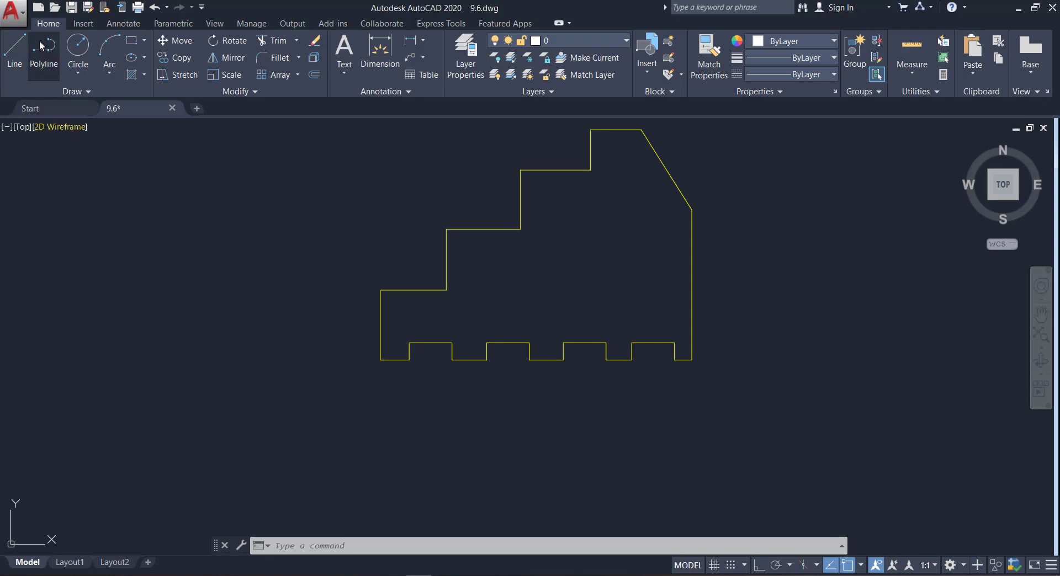
Zoom around the stepped profile and bring up the Annotate ribbon's dimensioning tools.
scroll(254, 187, up, 2)
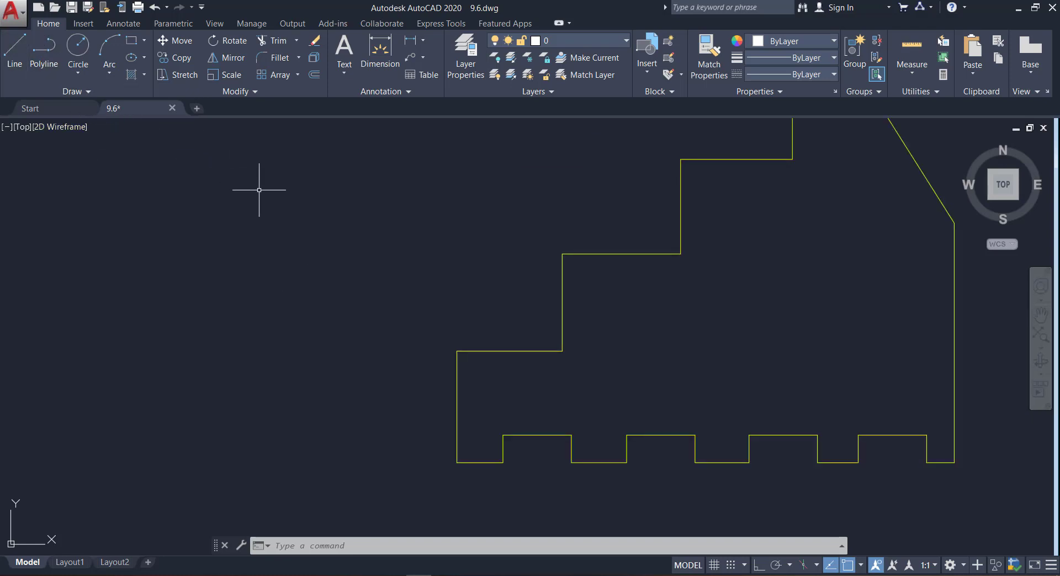
scroll(371, 238, down, 2)
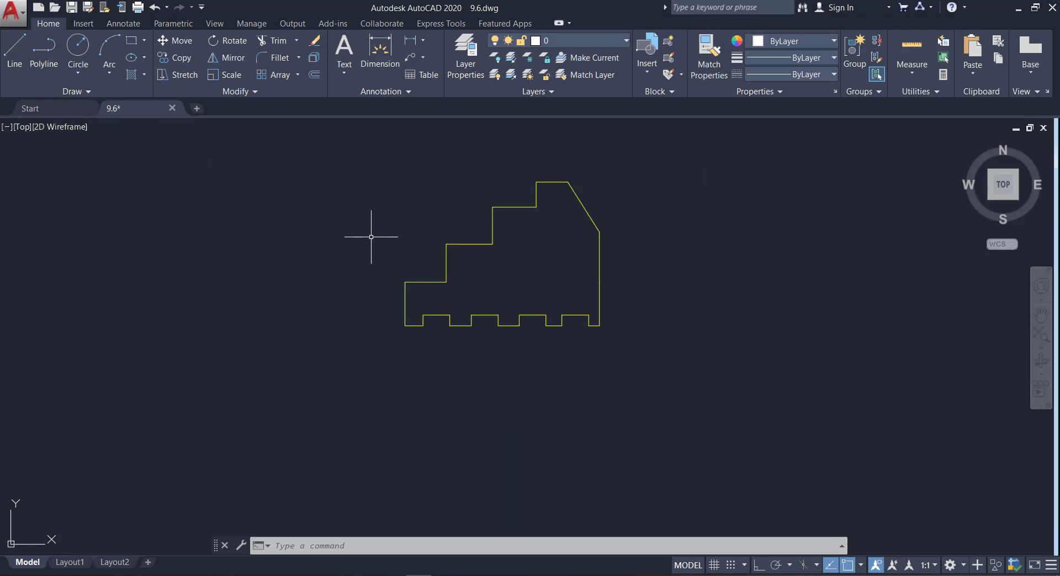
click(123, 27)
scroll(329, 250, down, 4)
scroll(431, 216, up, 2)
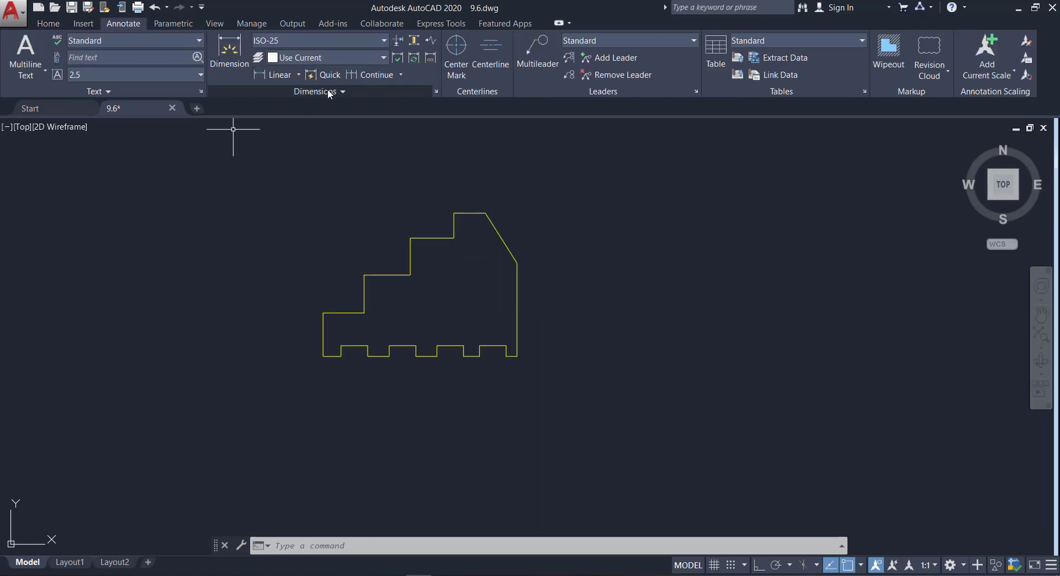
click(290, 40)
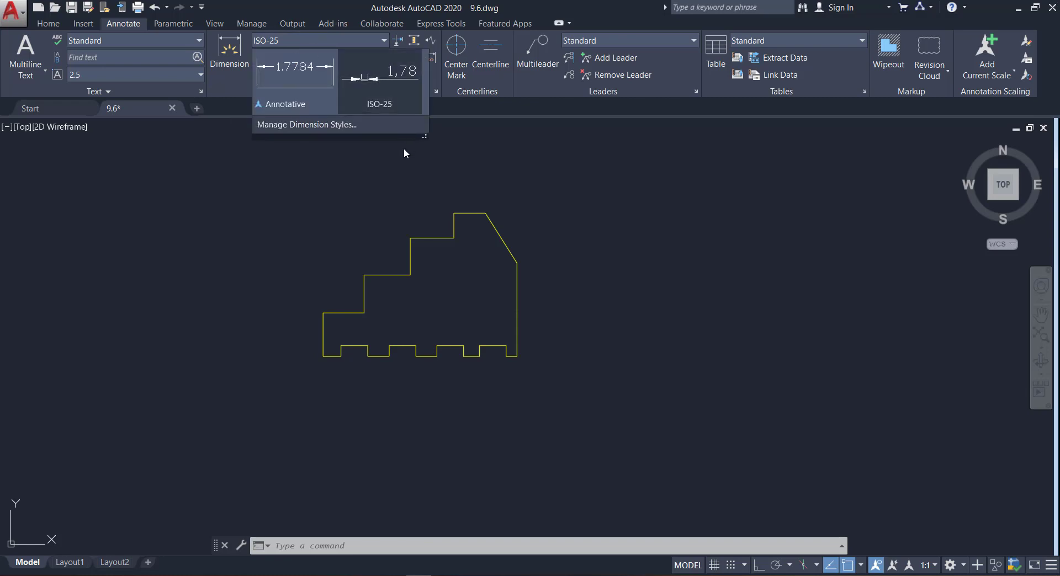
click(381, 199)
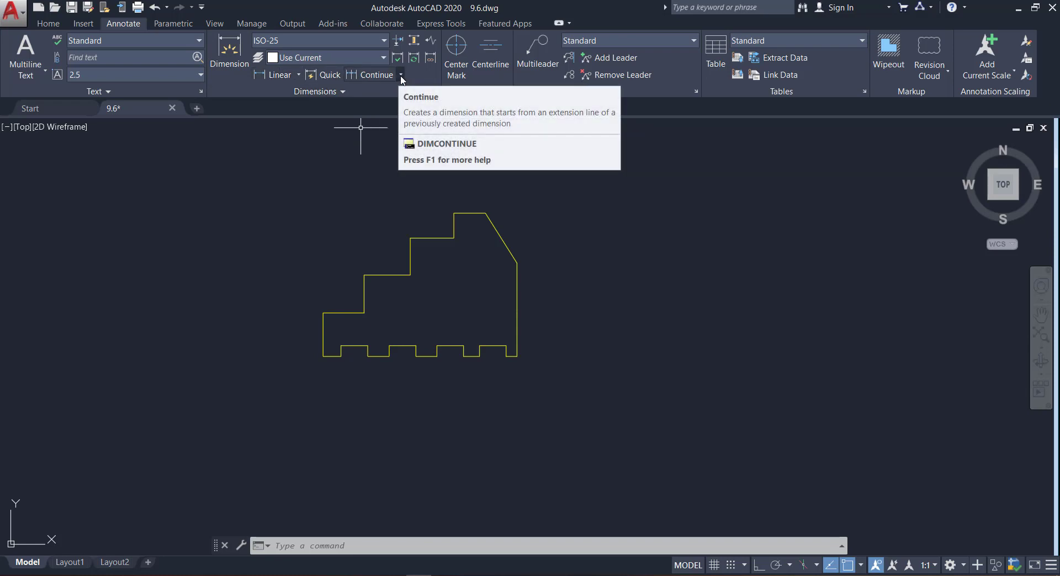
click(401, 75)
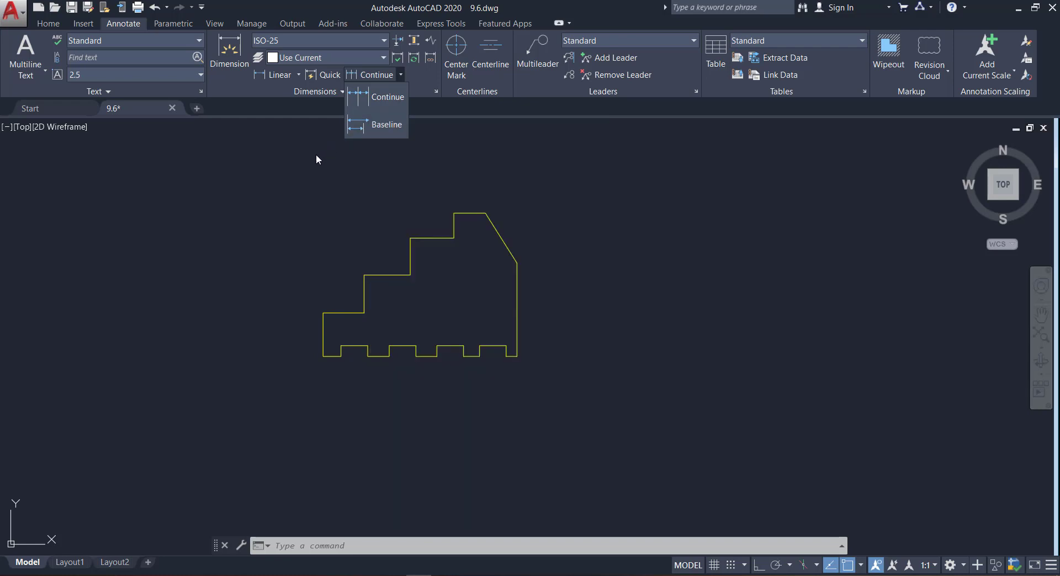
click(316, 154)
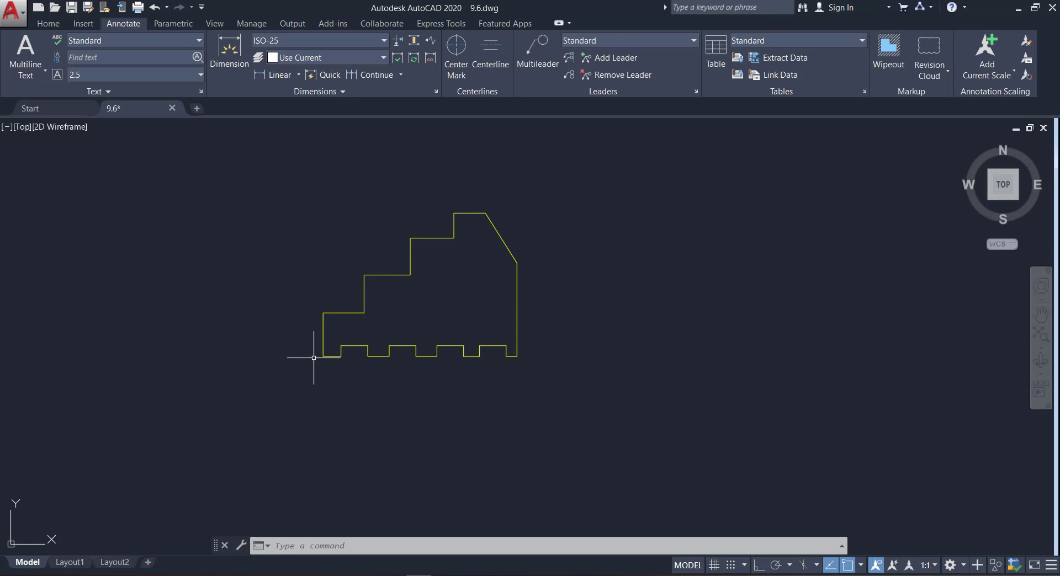
scroll(308, 328, up, 2)
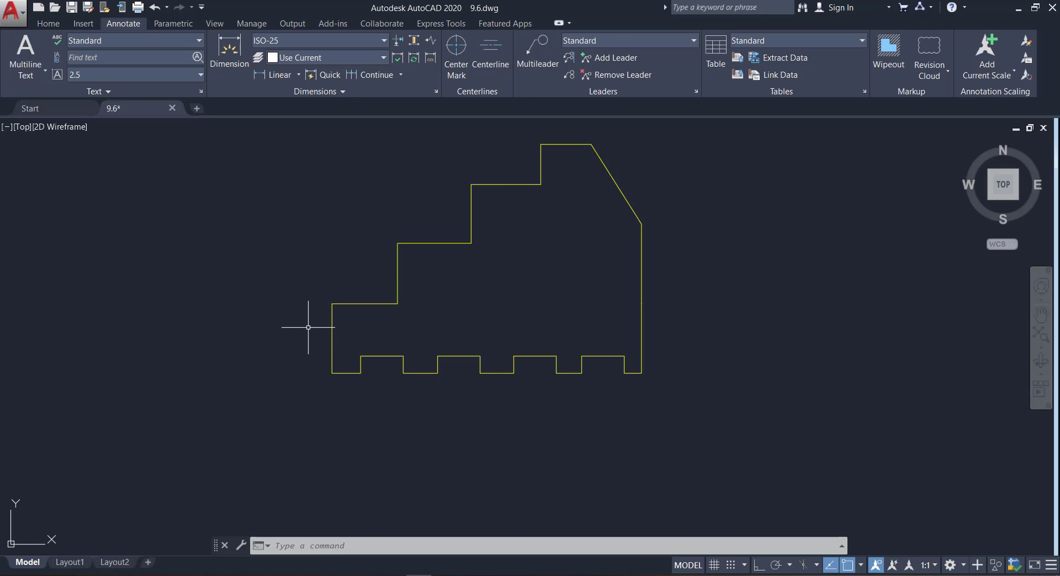
Add a 14,01 linear dimension from the lower-left corner to the first notch, below the edge.
click(272, 74)
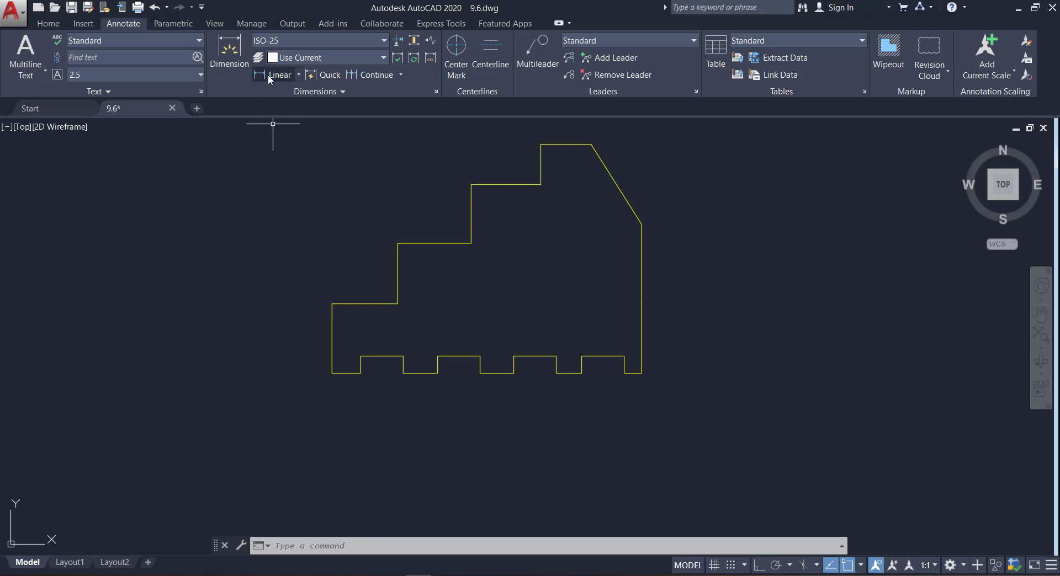
scroll(323, 379, up, 4)
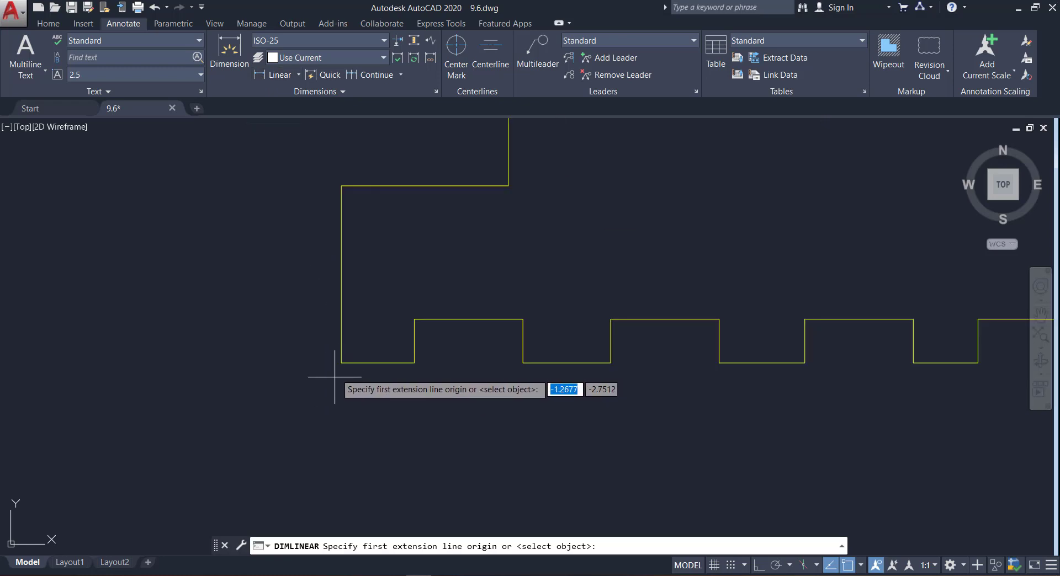
click(341, 363)
click(414, 363)
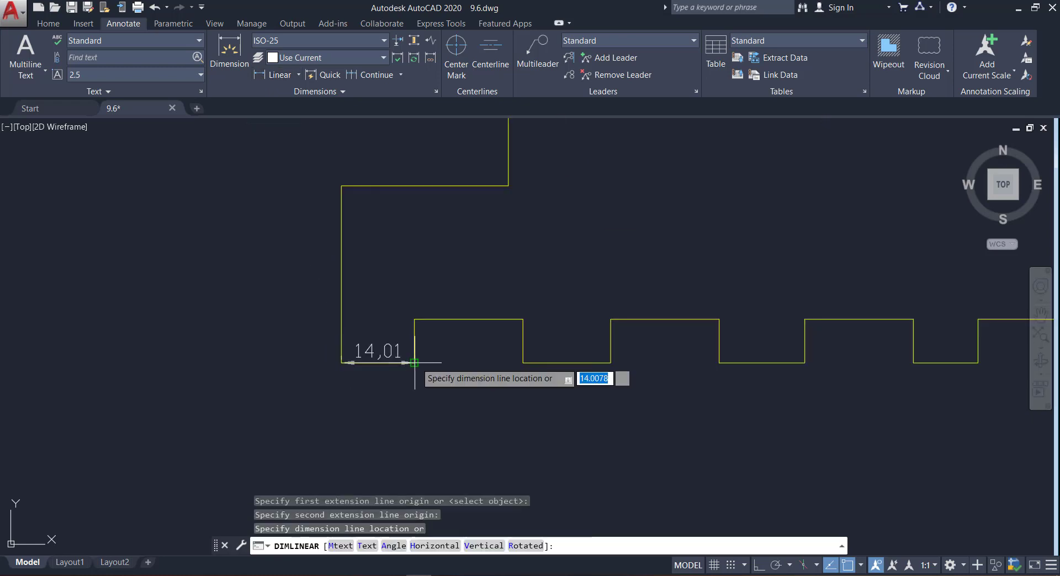
click(425, 428)
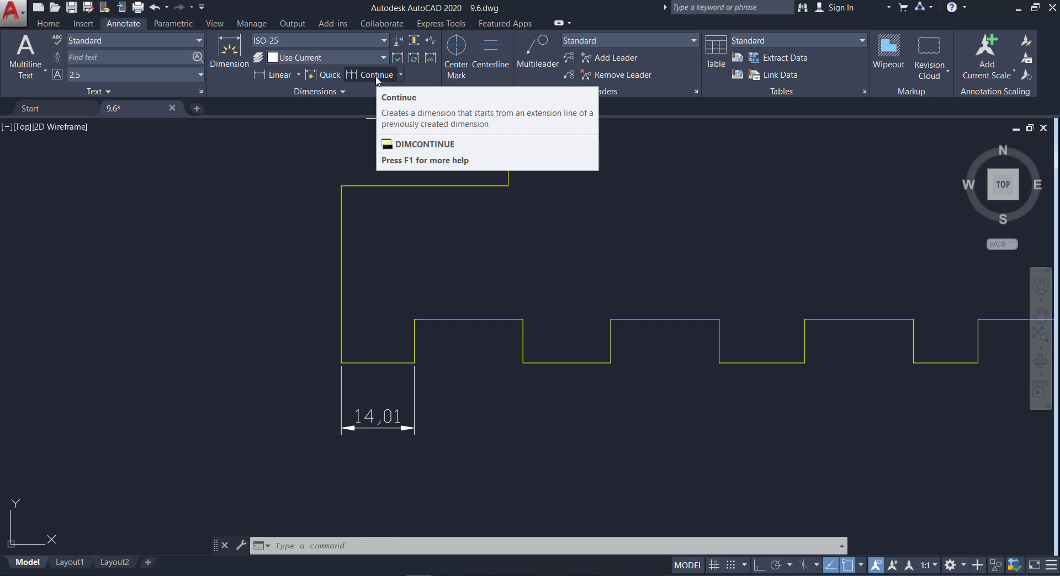
mouse_move(371, 74)
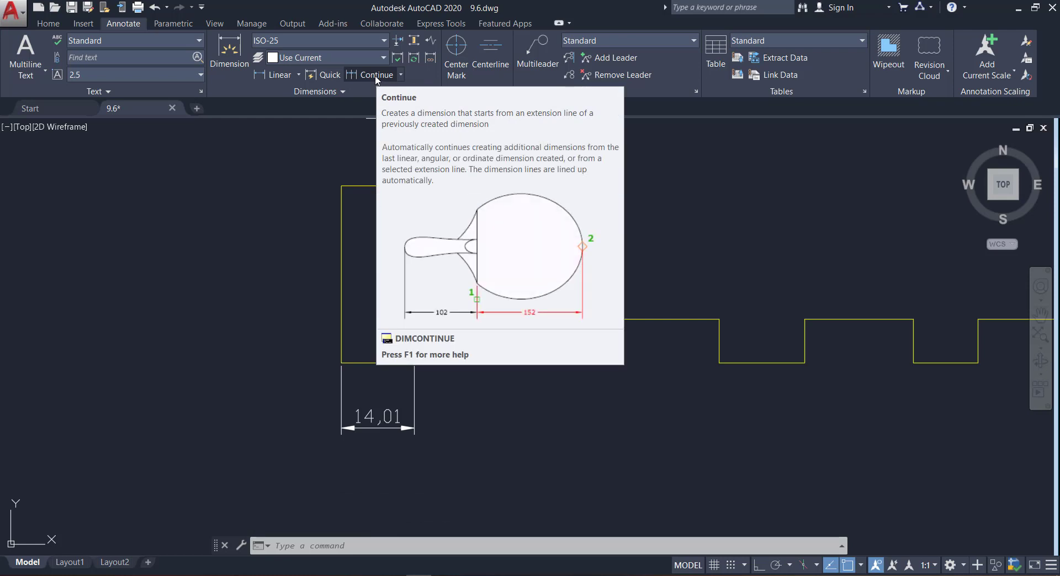
Continue the chain from the 14,01 dimension with 20,81 and 16,81 along the bottom edge.
click(376, 77)
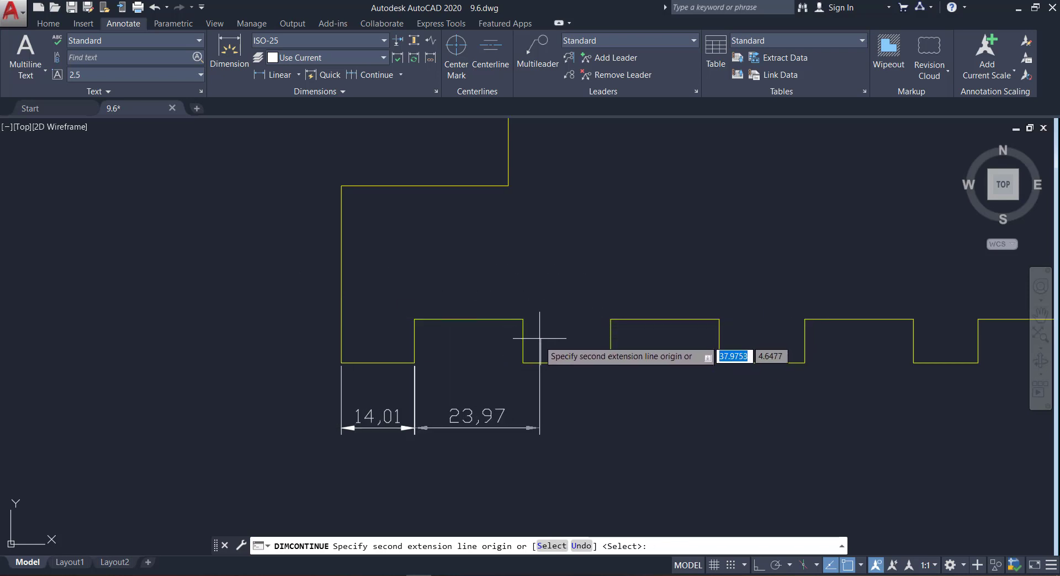
click(523, 363)
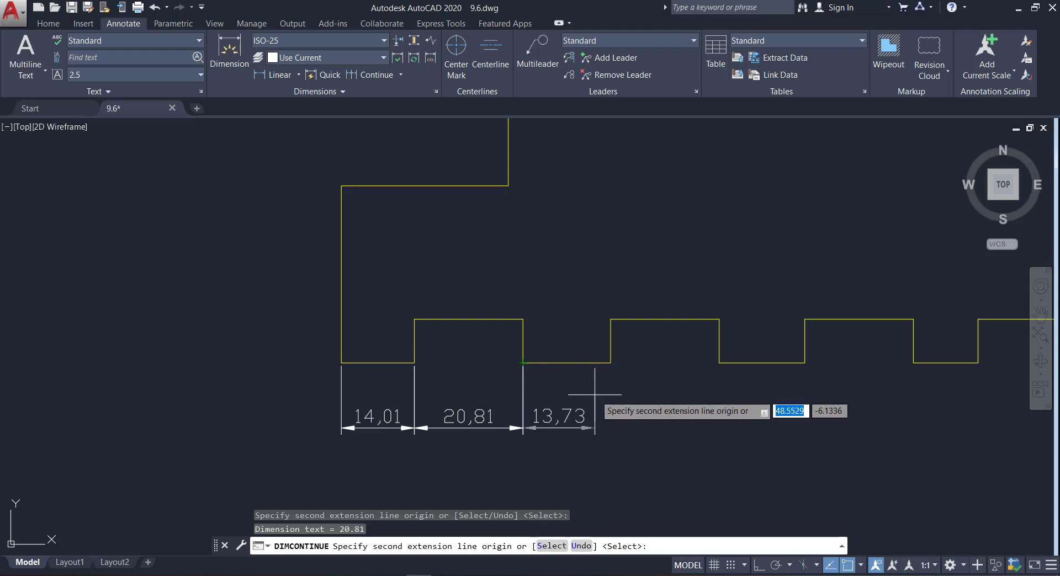
click(611, 365)
scroll(617, 370, down, 6)
scroll(649, 380, up, 4)
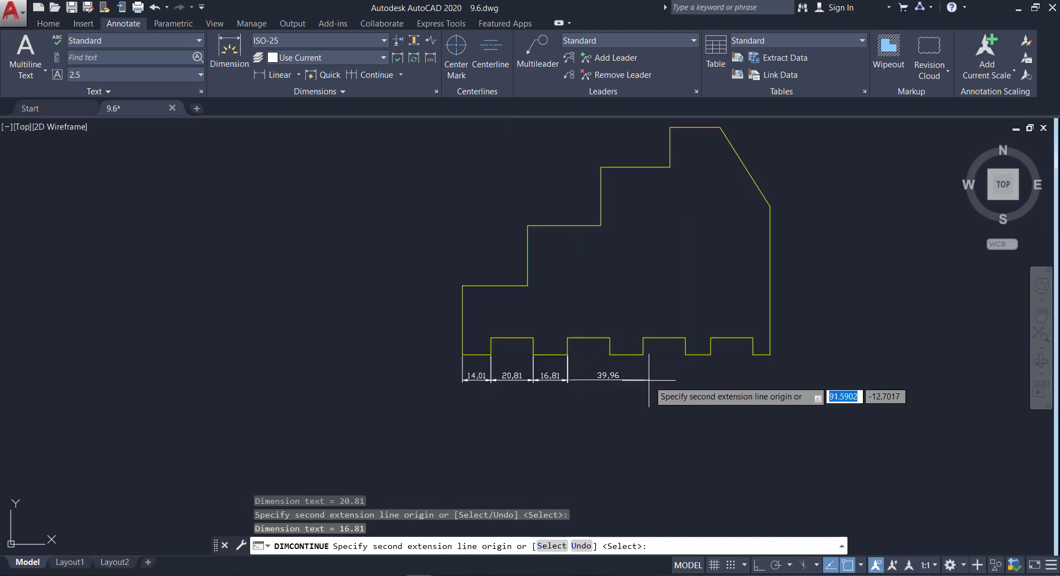
scroll(649, 380, up, 2)
scroll(649, 380, down, 1)
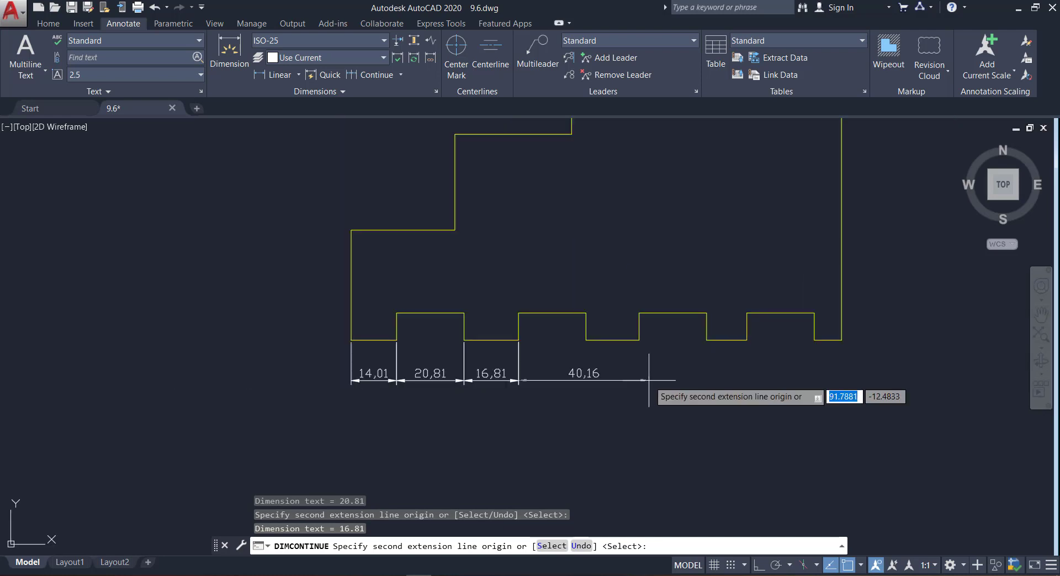
Extend the chain with 20,81, 16,41, 20,81, 12,41, 20,81 and a final 8,4.
click(586, 341)
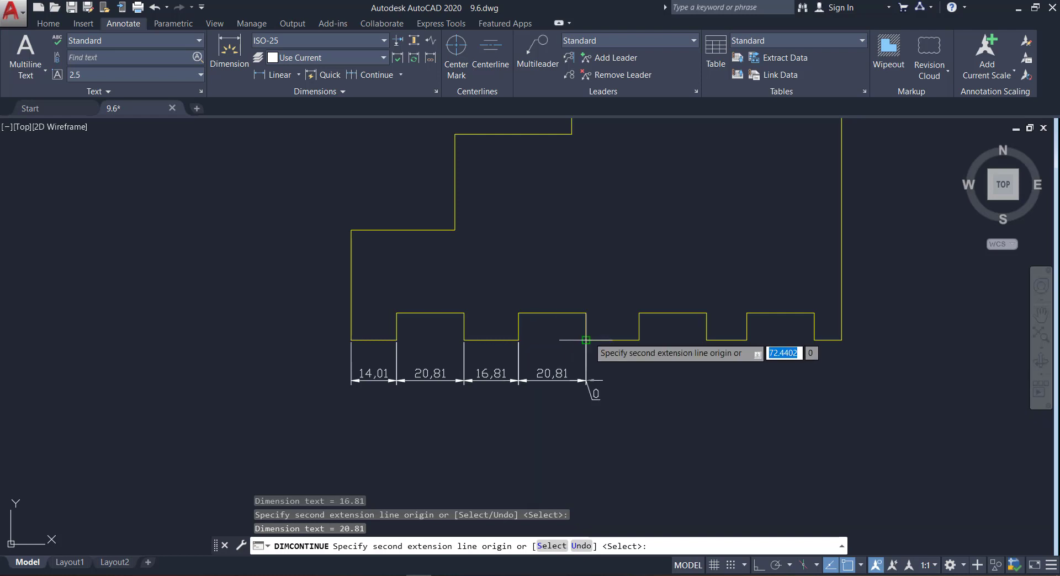
click(639, 340)
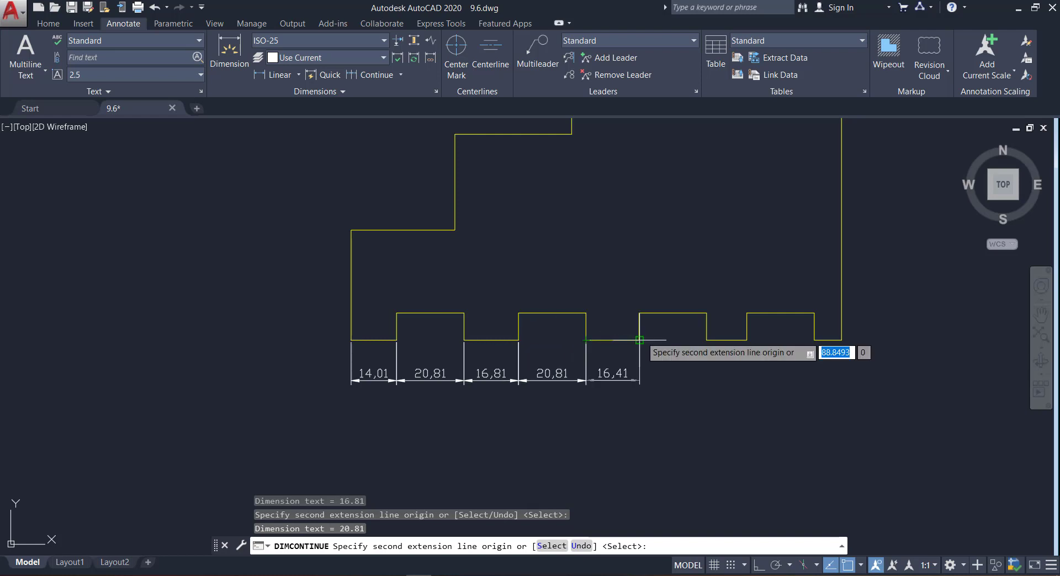
click(707, 340)
click(747, 340)
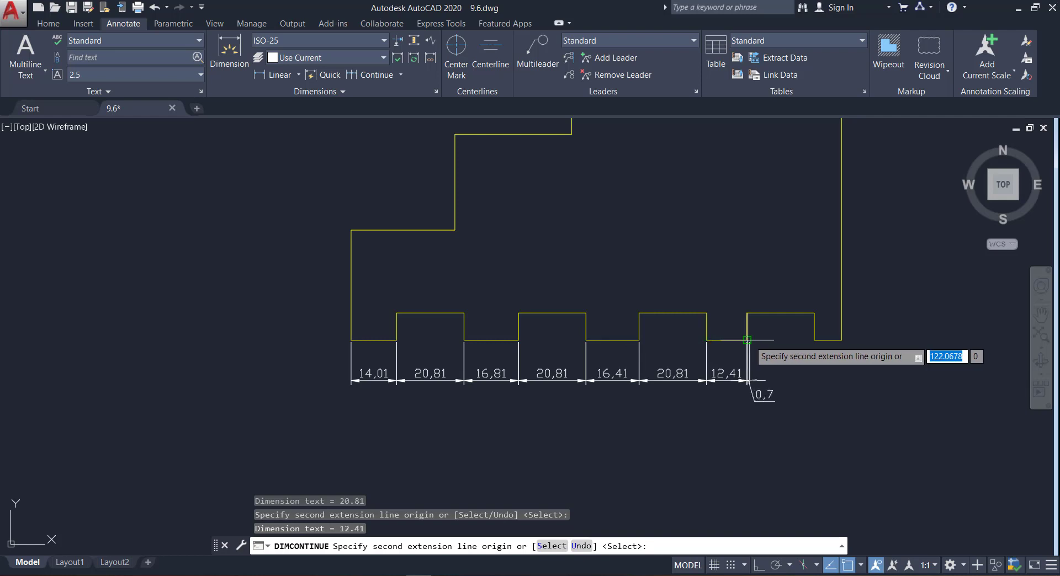
click(815, 341)
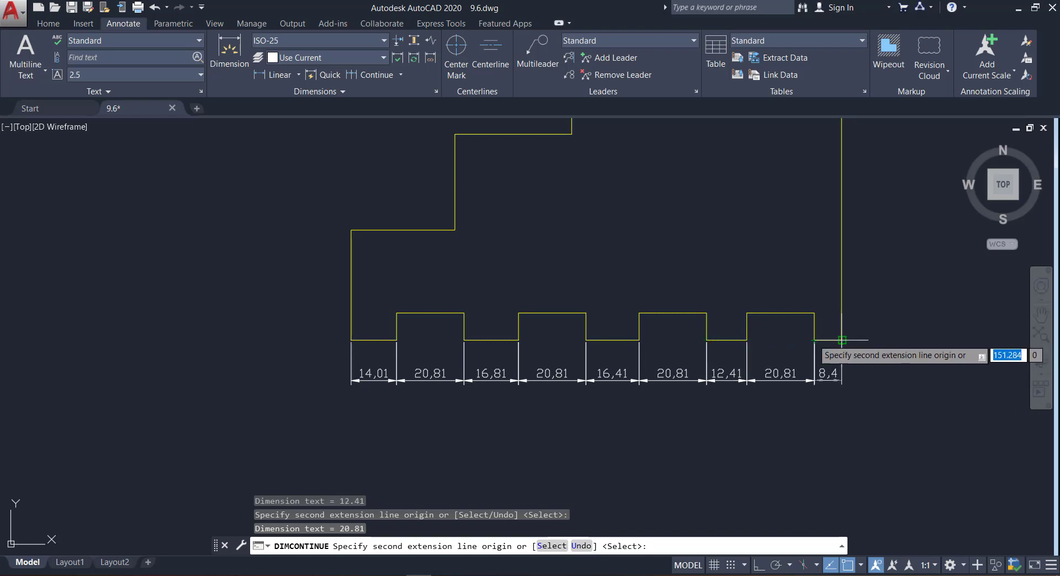
click(841, 340)
key(Escape)
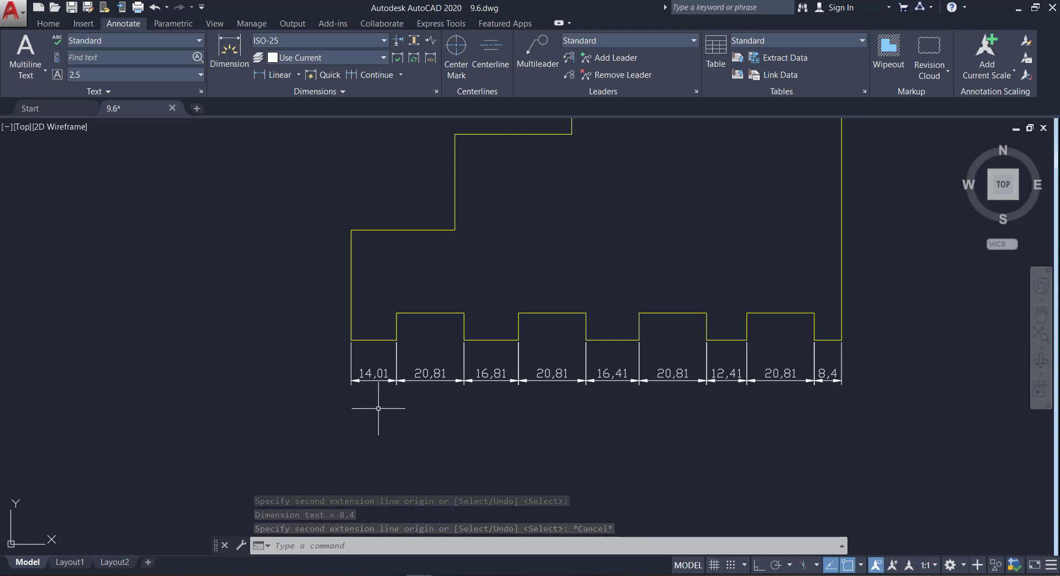
scroll(379, 408, up, 1)
scroll(379, 408, down, 2)
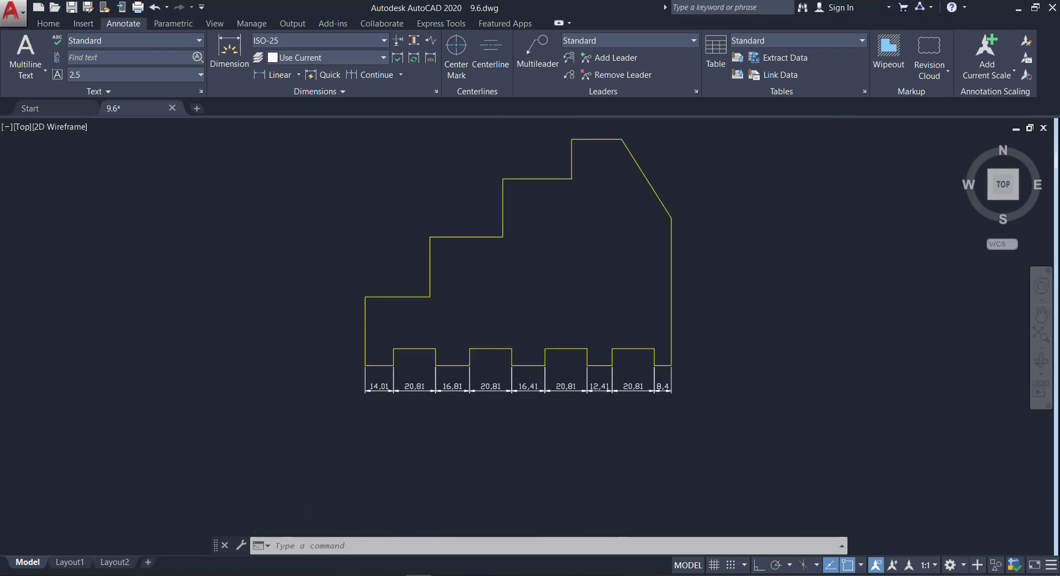
scroll(456, 442, up, 1)
scroll(456, 444, up, 1)
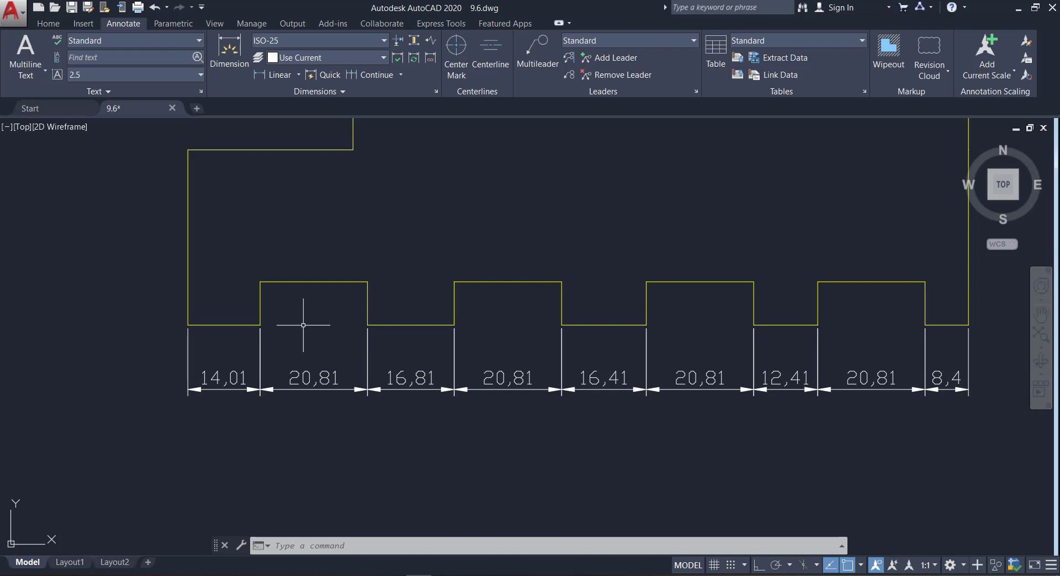
click(399, 75)
scroll(410, 182, up, 2)
scroll(409, 182, down, 4)
scroll(410, 167, down, 4)
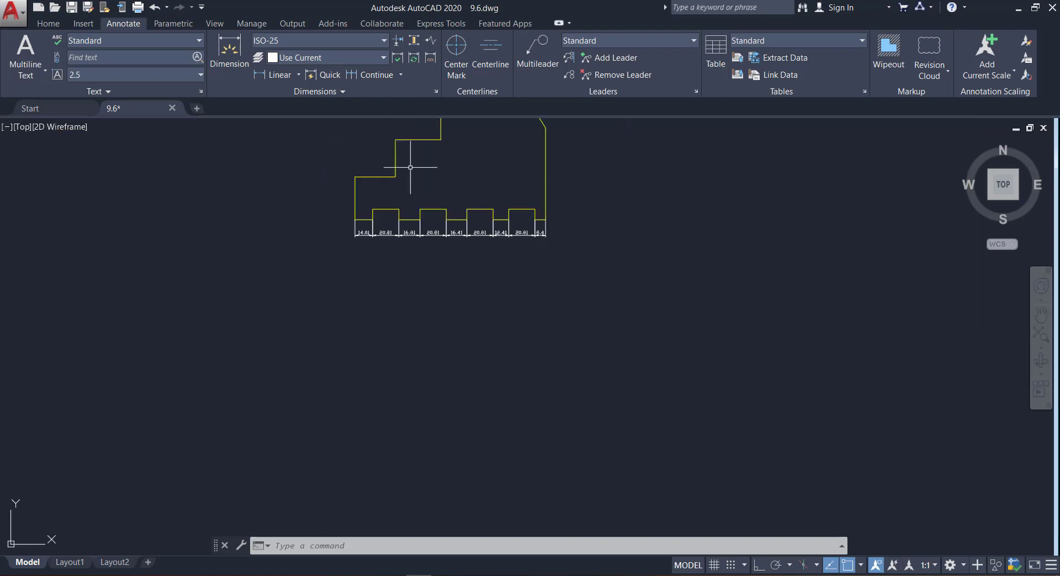
scroll(413, 148, up, 2)
scroll(415, 147, up, 2)
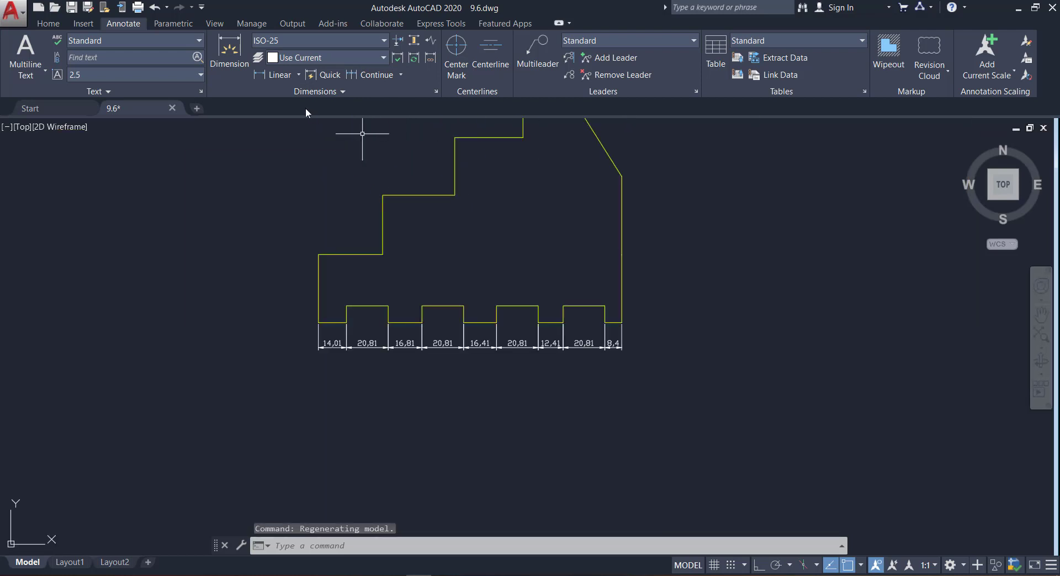
Add a 33.98 vertical linear dimension from the lower-left corner to the first step.
click(273, 75)
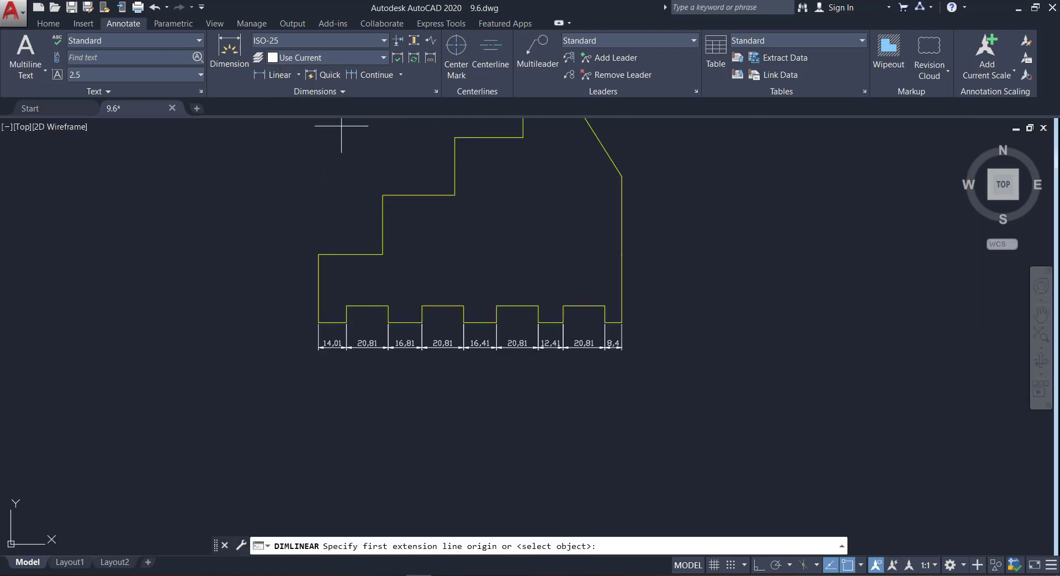
click(318, 323)
click(318, 255)
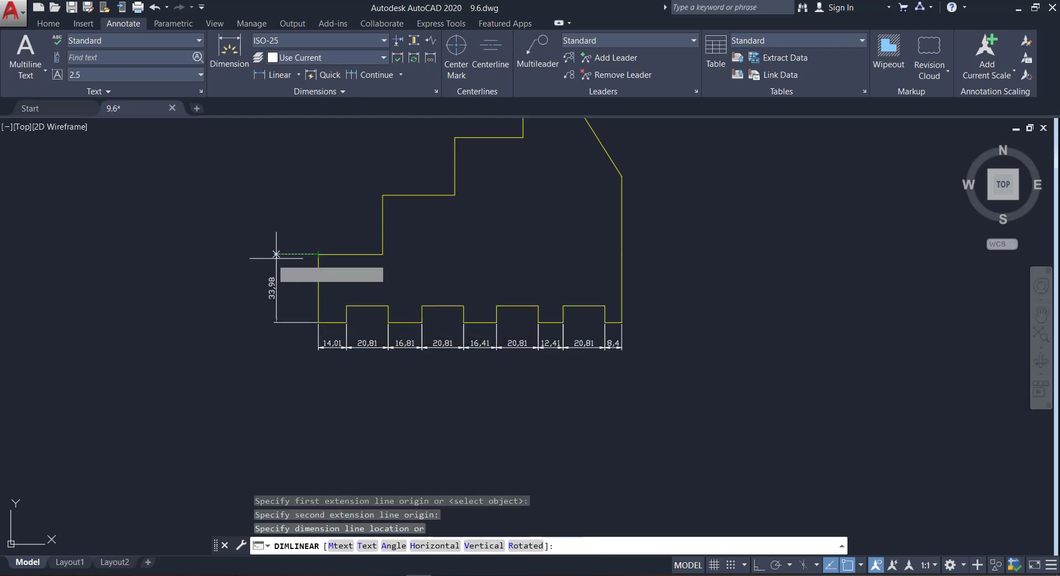
click(294, 257)
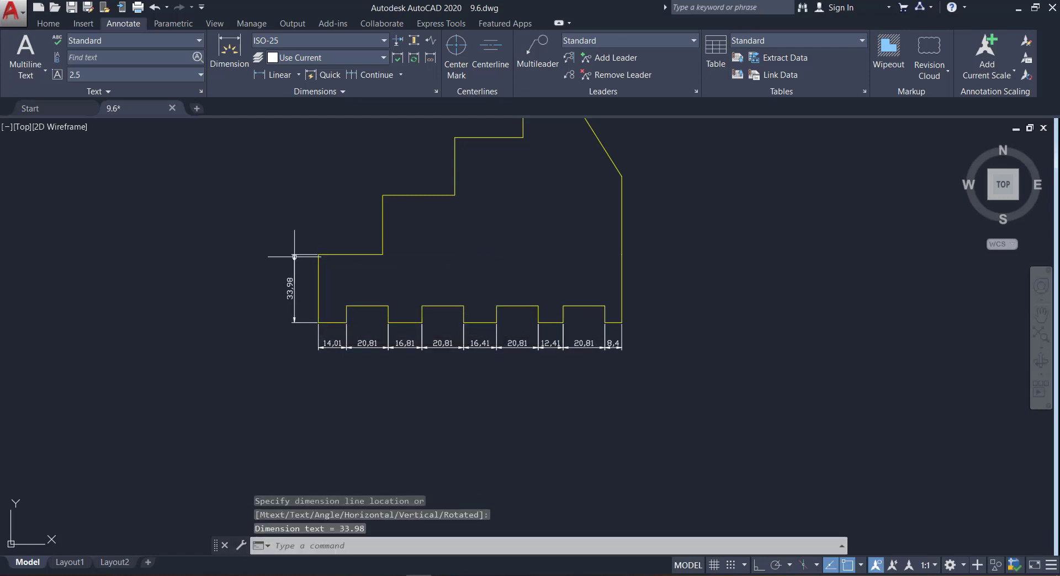
Add baseline height dimensions 63.56, 92.34 and 111.93 to the higher step corners.
click(402, 75)
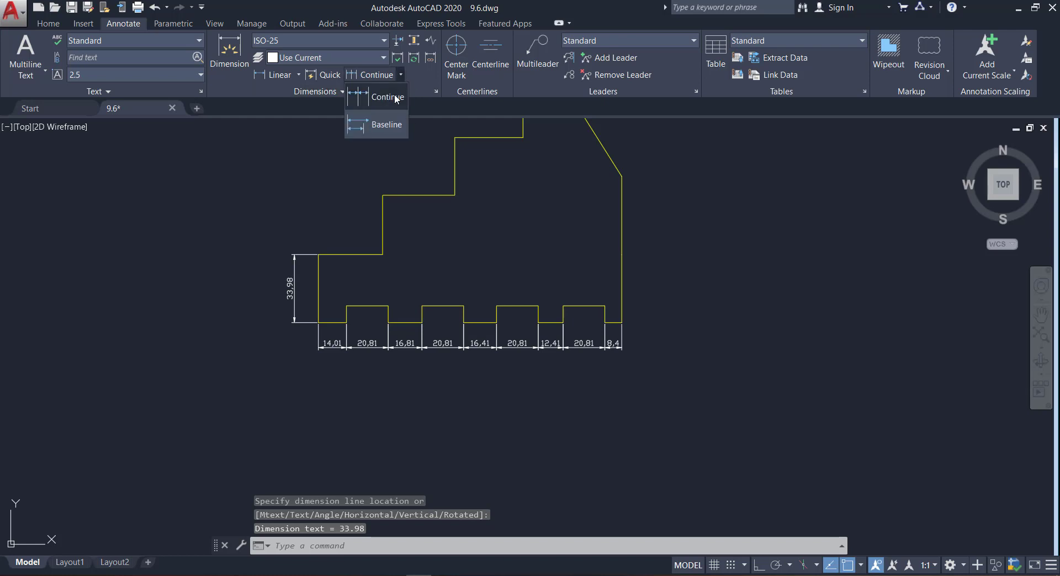
click(381, 126)
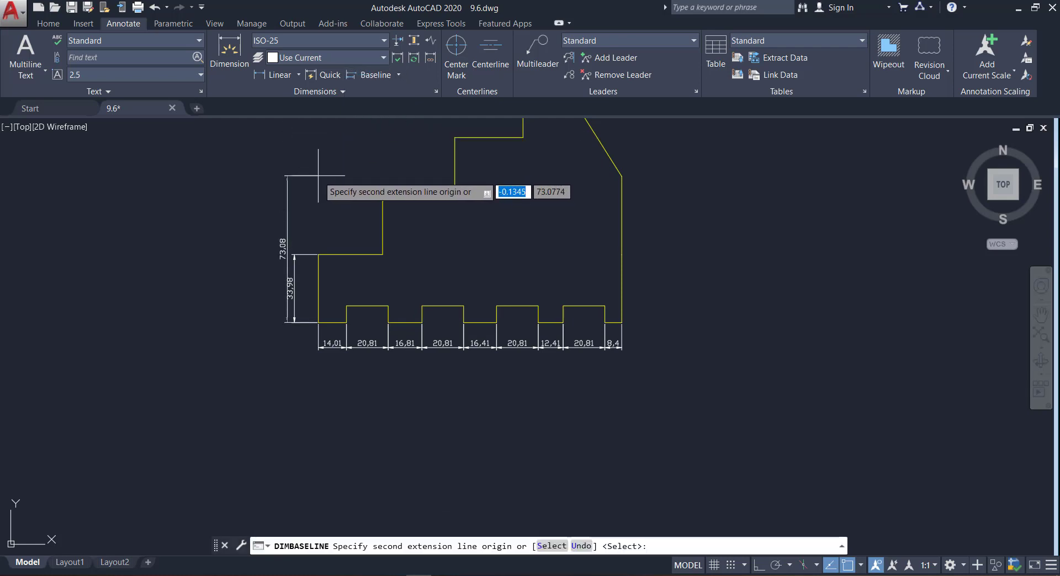
scroll(319, 169, down, 4)
scroll(319, 169, up, 2)
scroll(319, 169, up, 2)
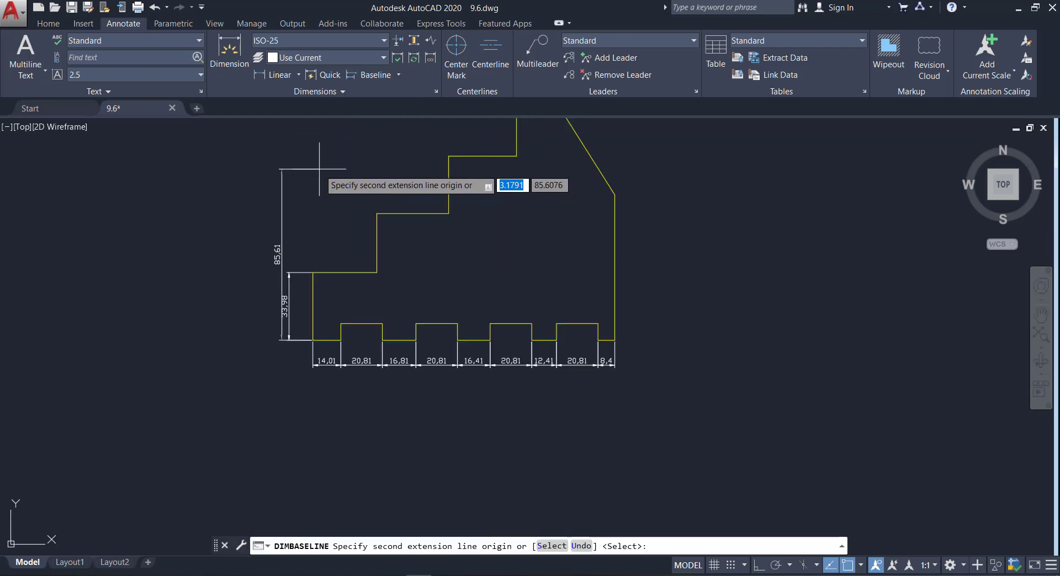
click(377, 213)
scroll(379, 215, down, 6)
scroll(387, 200, up, 3)
scroll(387, 200, up, 3)
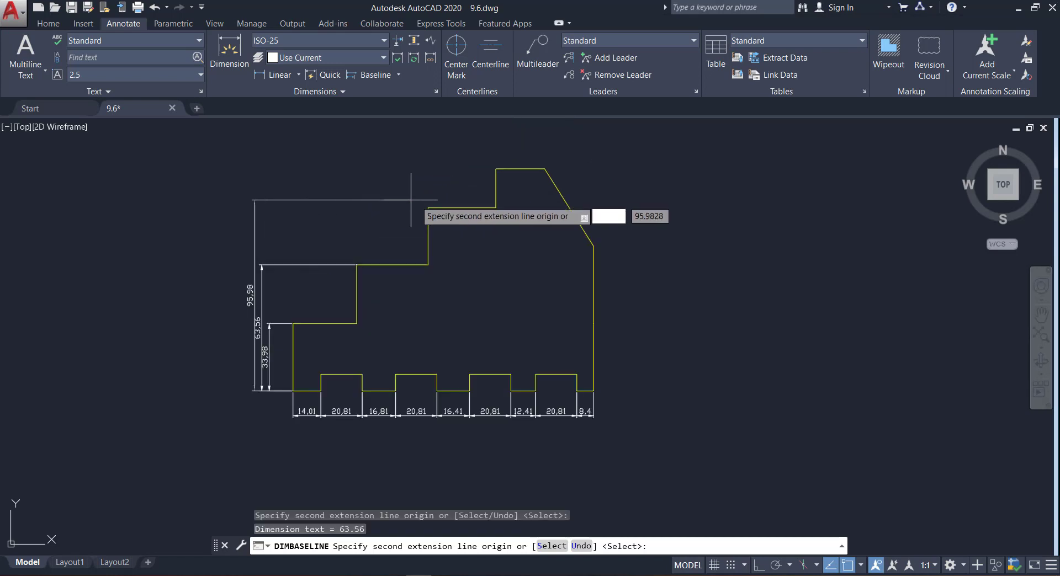
click(428, 208)
click(496, 169)
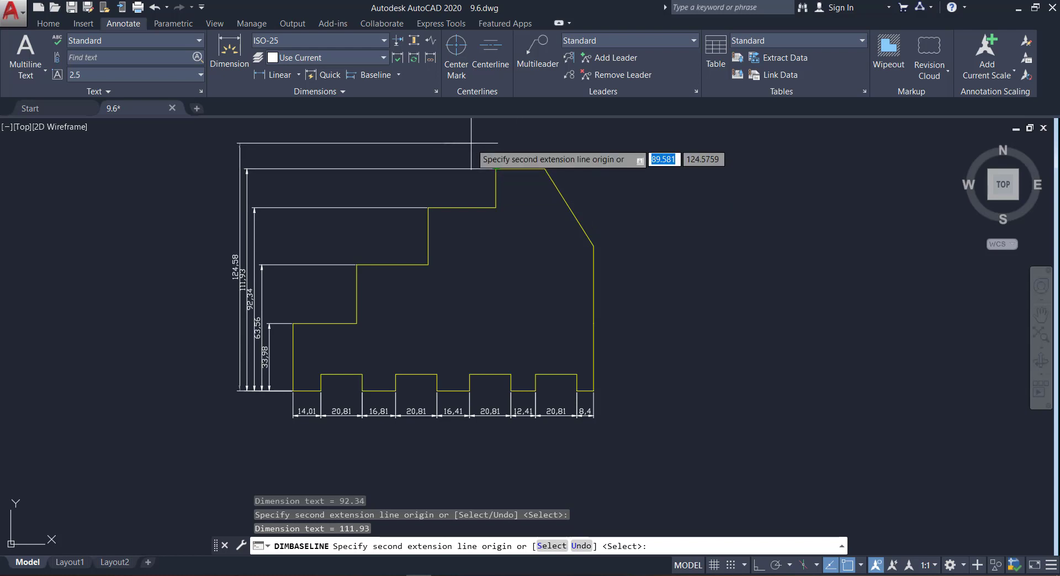
key(Escape)
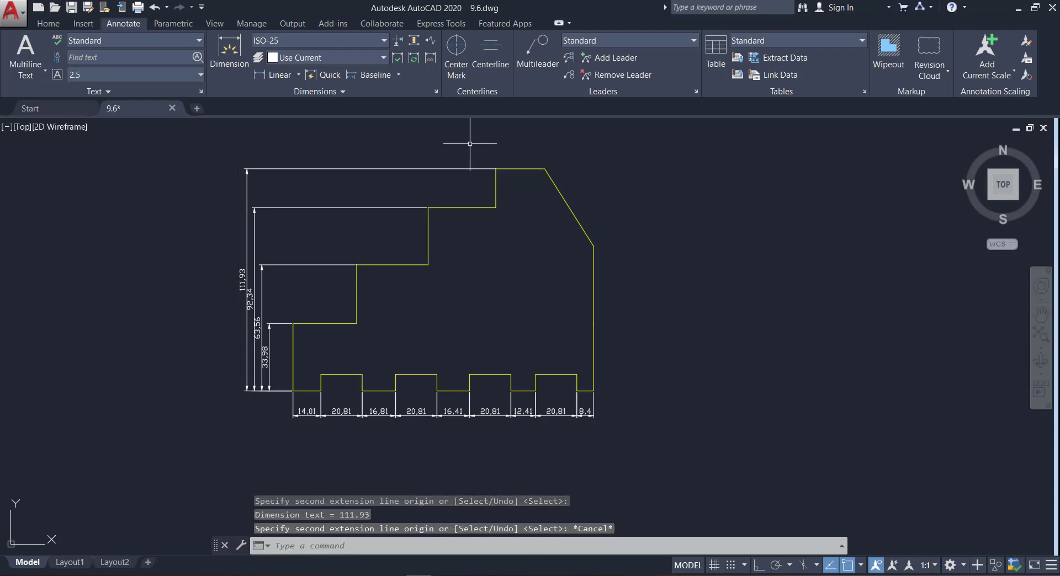
scroll(310, 276, up, 2)
scroll(309, 276, down, 2)
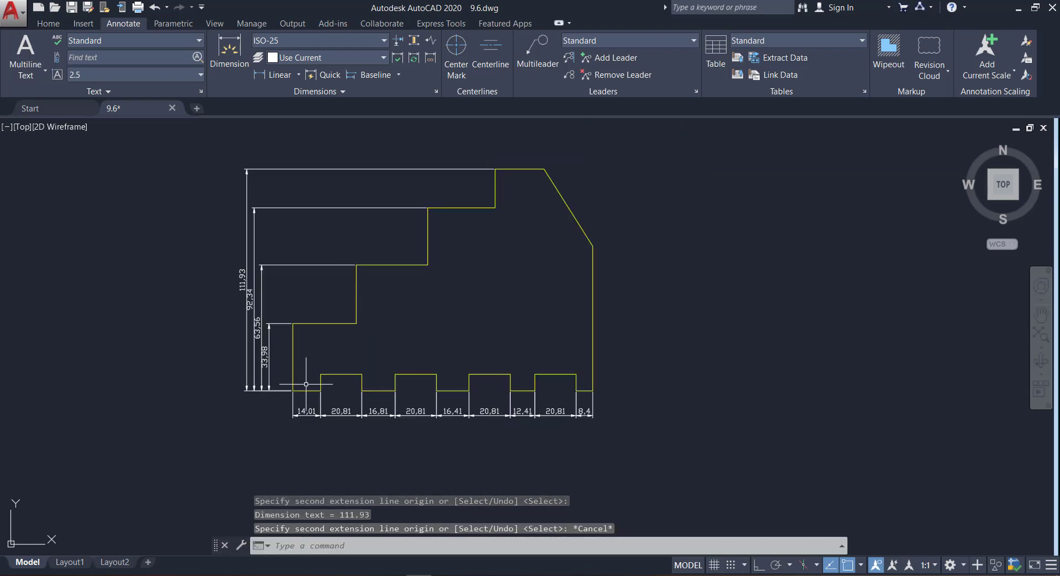
Zoom in on the crowded height dimensions, then open the Dimension Style Manager.
scroll(306, 385, up, 2)
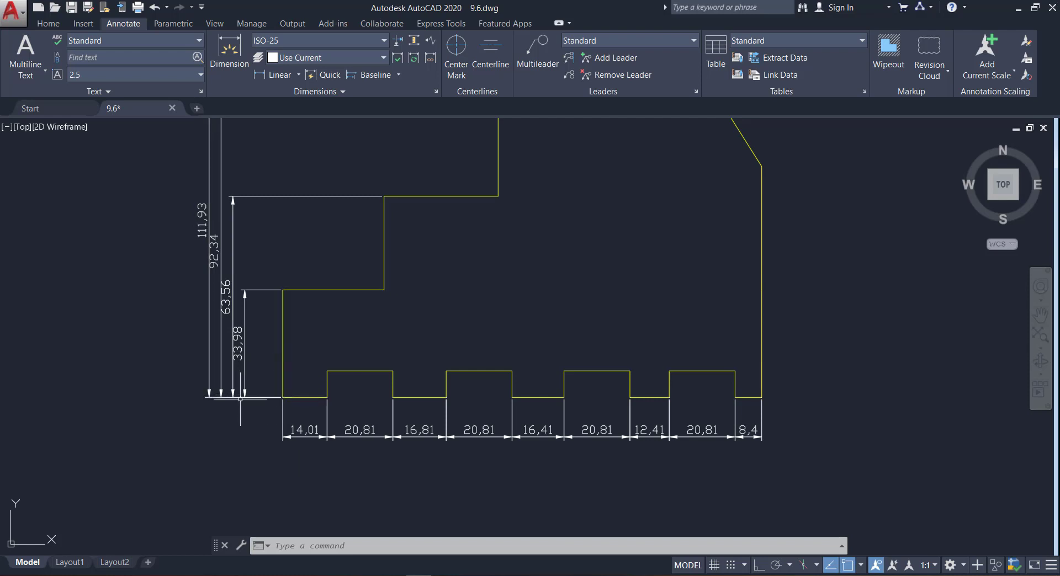
scroll(252, 395, up, 3)
scroll(270, 394, up, 3)
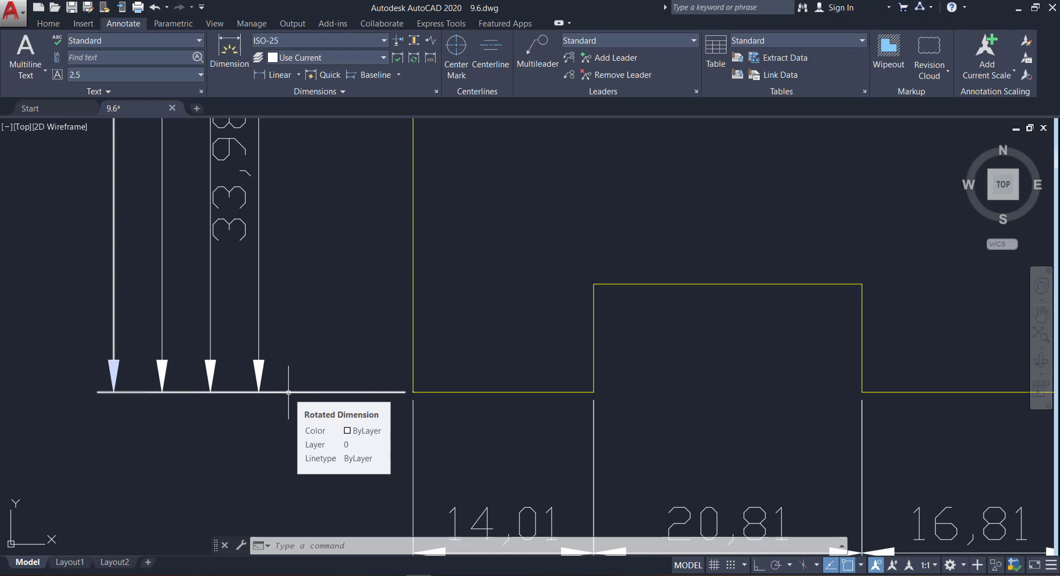
scroll(289, 392, down, 5)
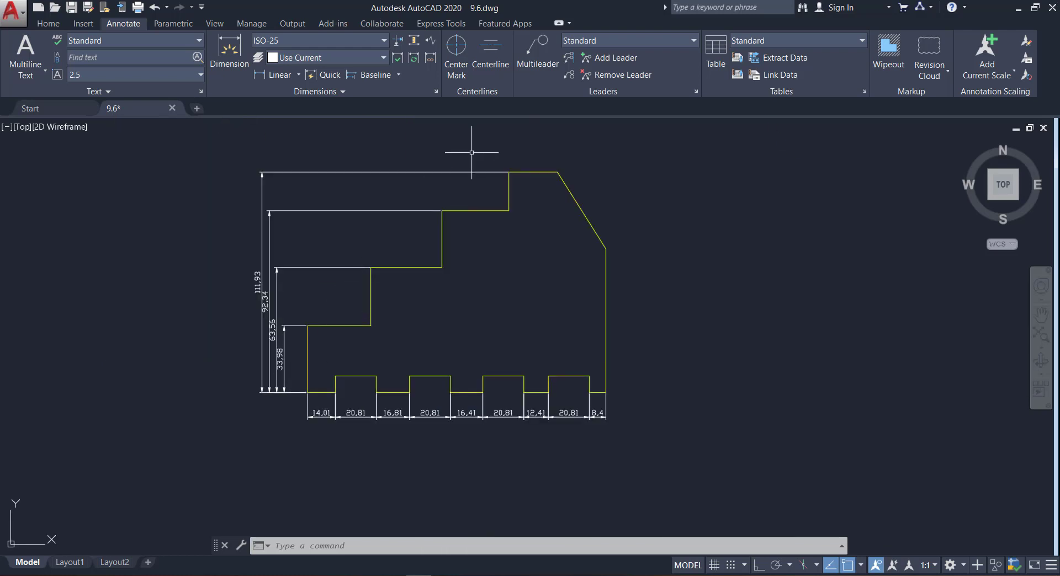
click(381, 77)
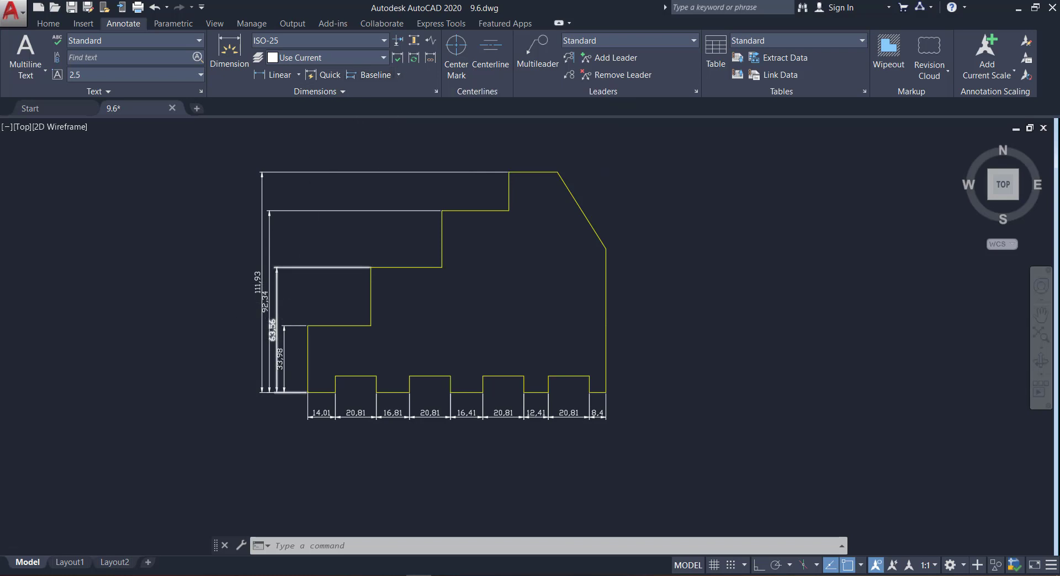
scroll(265, 320, up, 4)
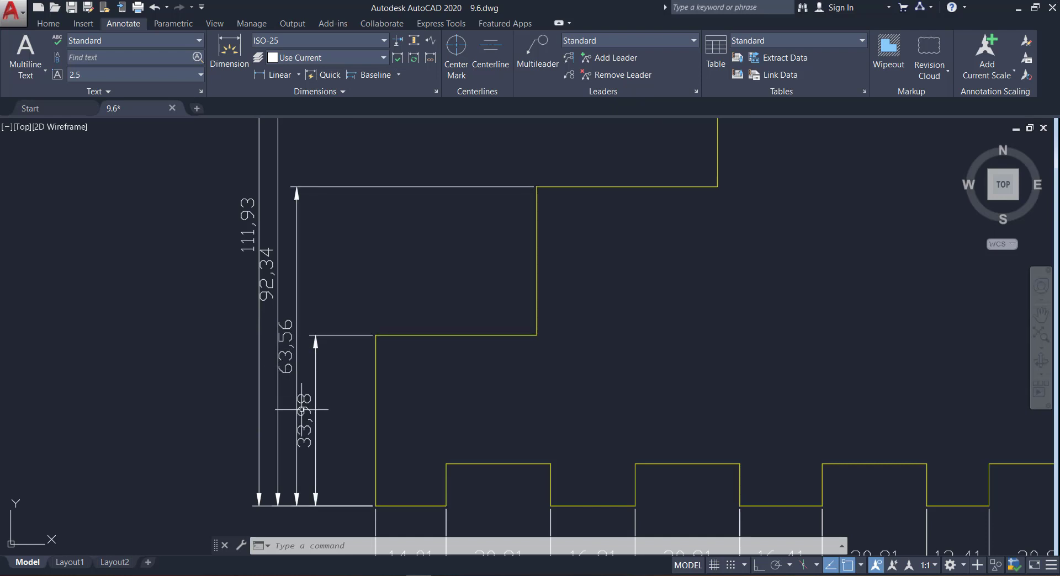
scroll(301, 410, up, 5)
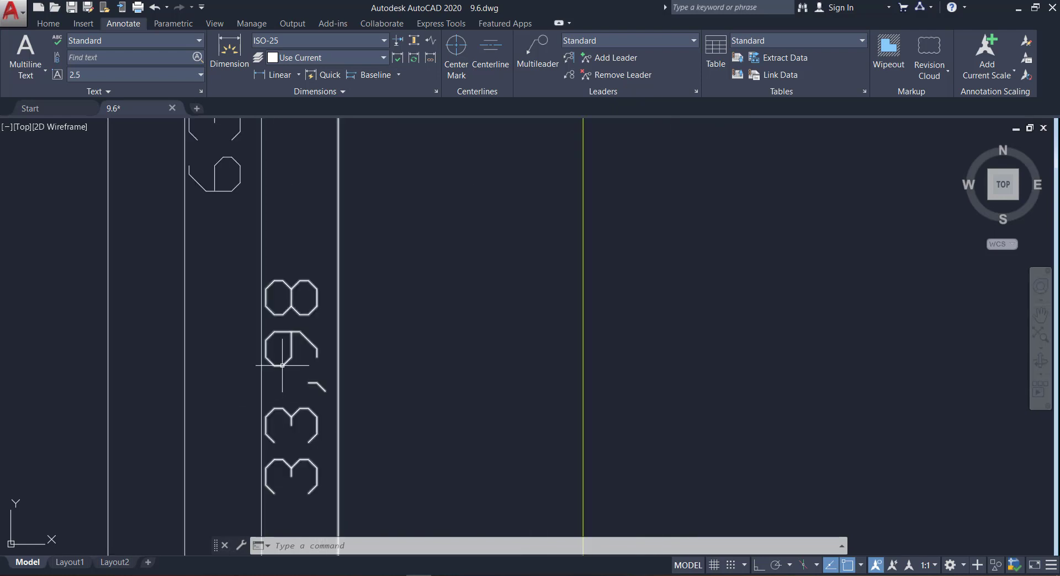
scroll(282, 365, down, 6)
scroll(281, 349, up, 4)
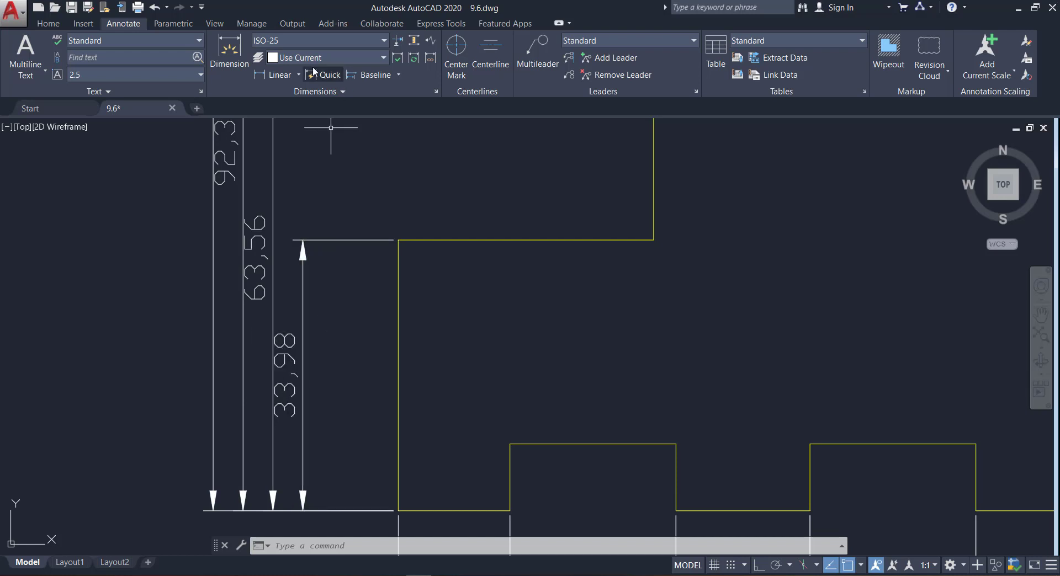
click(281, 38)
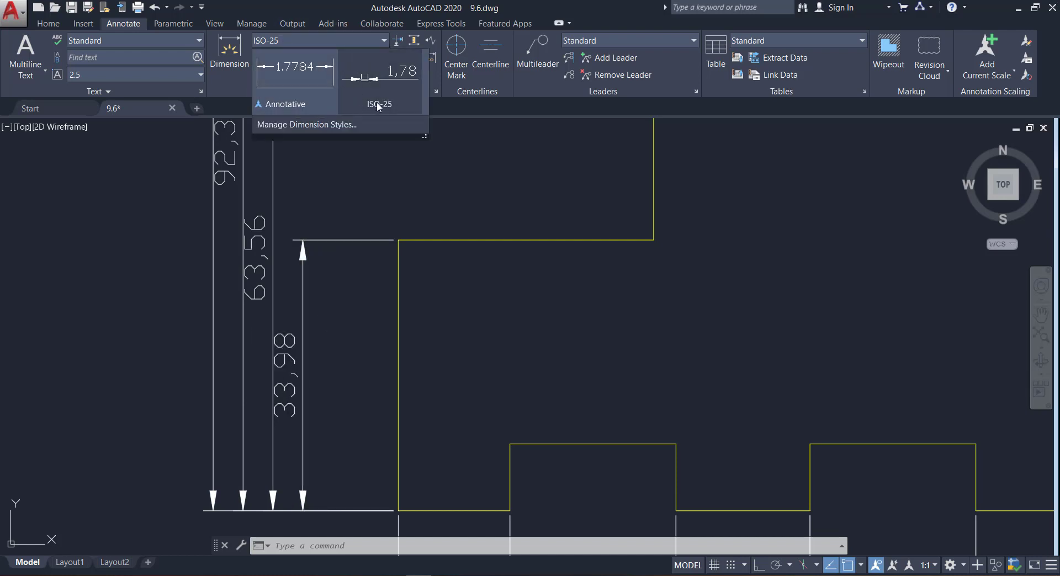
click(315, 126)
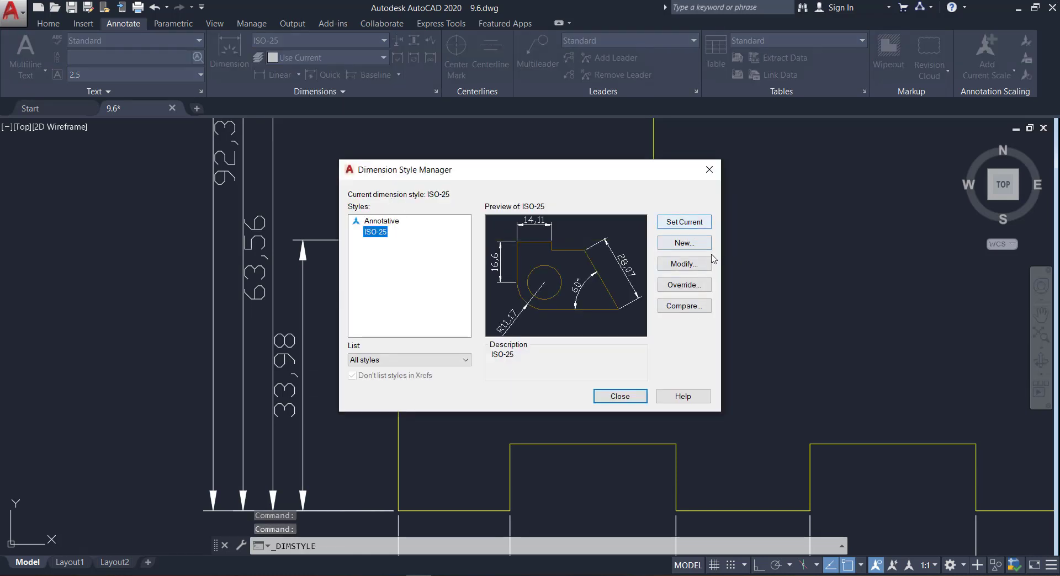
Change the ISO-25 style's baseline spacing to 10 and close the Dimension Style Manager.
click(686, 269)
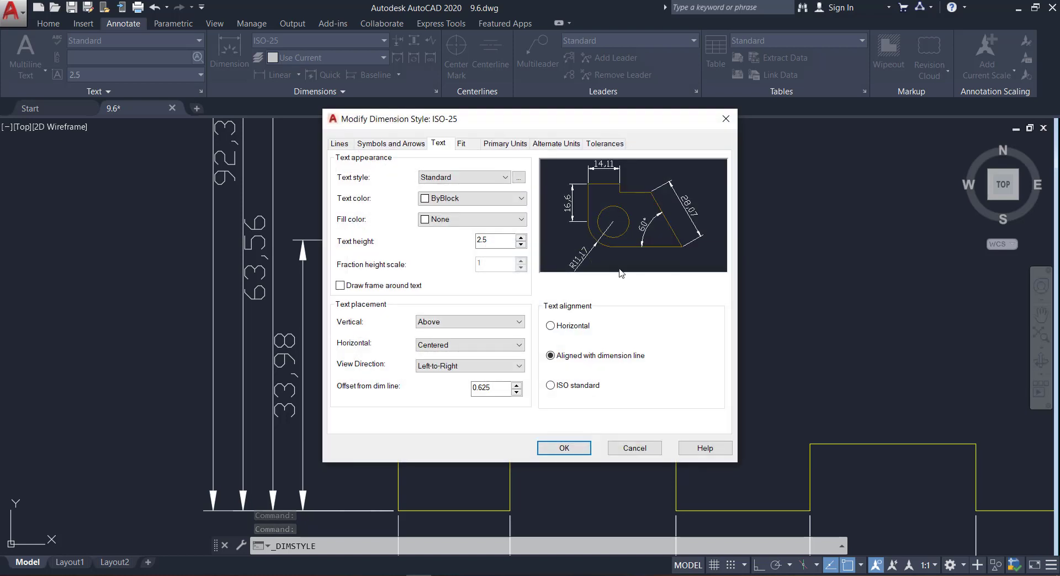
click(340, 144)
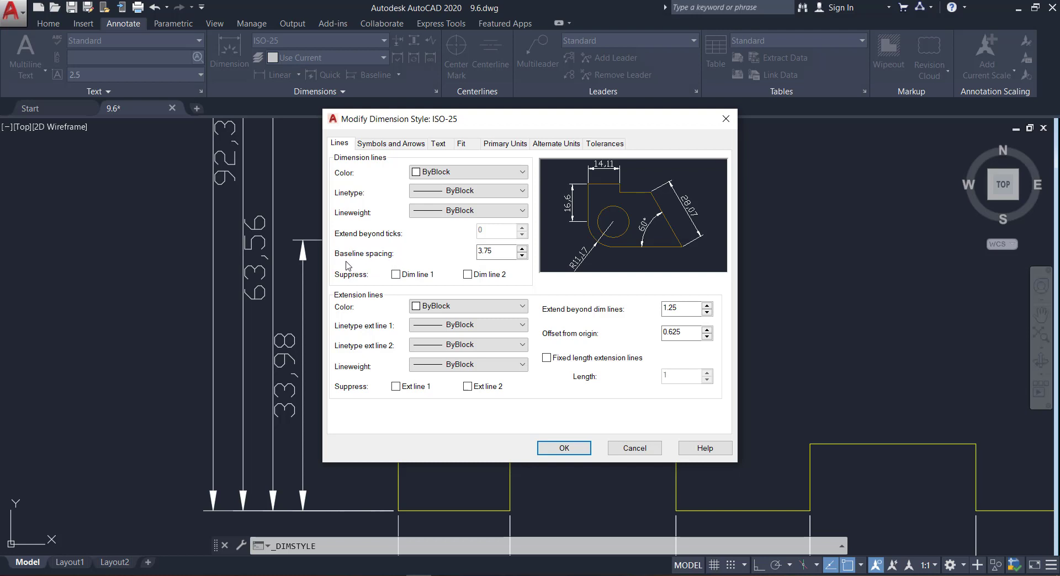
click(498, 253)
click(557, 449)
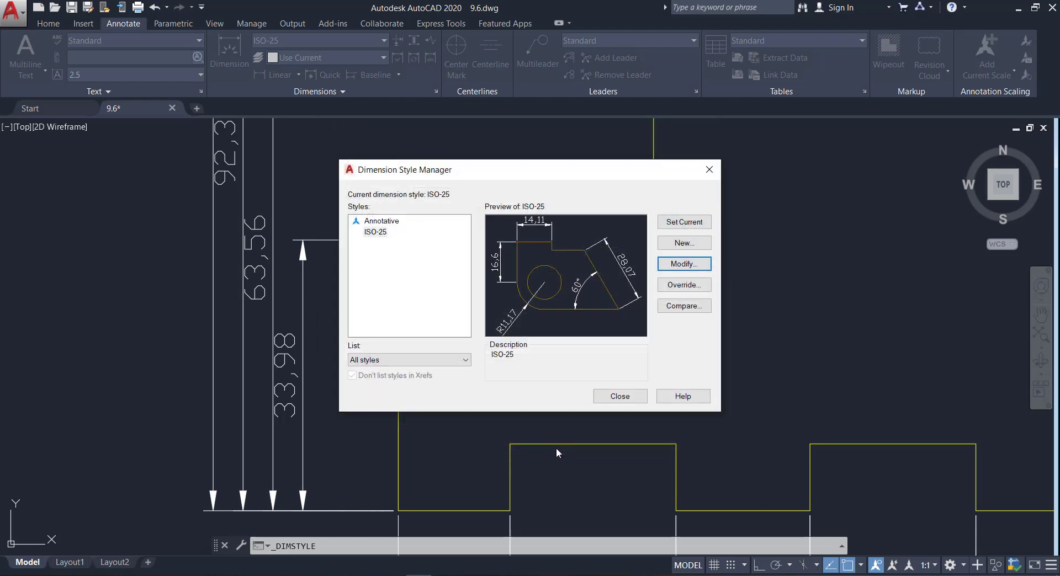
click(615, 397)
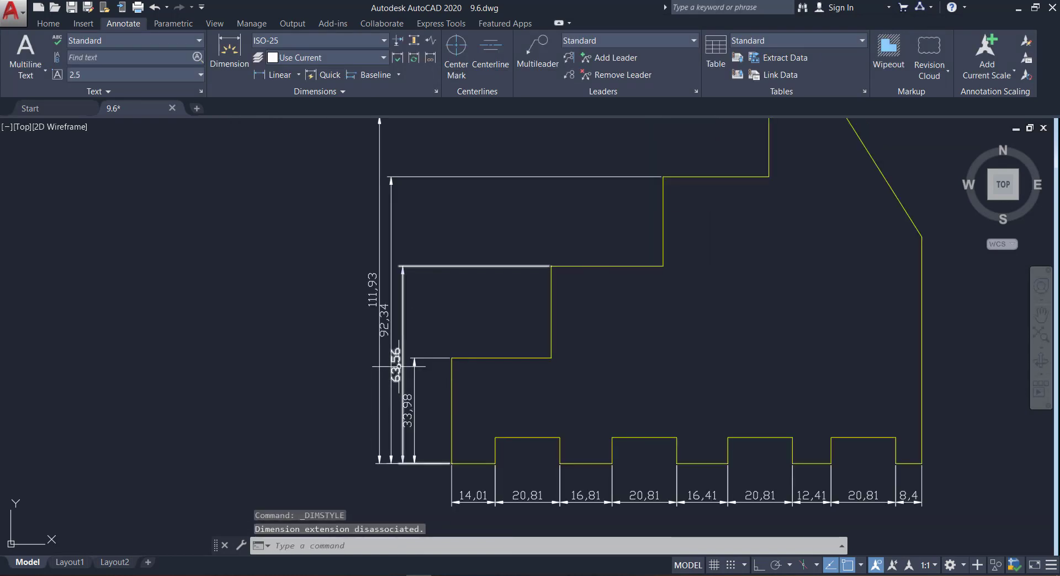
Window-select the four stacked left-side height dimensions and erase them.
click(433, 400)
click(320, 279)
right_click(320, 279)
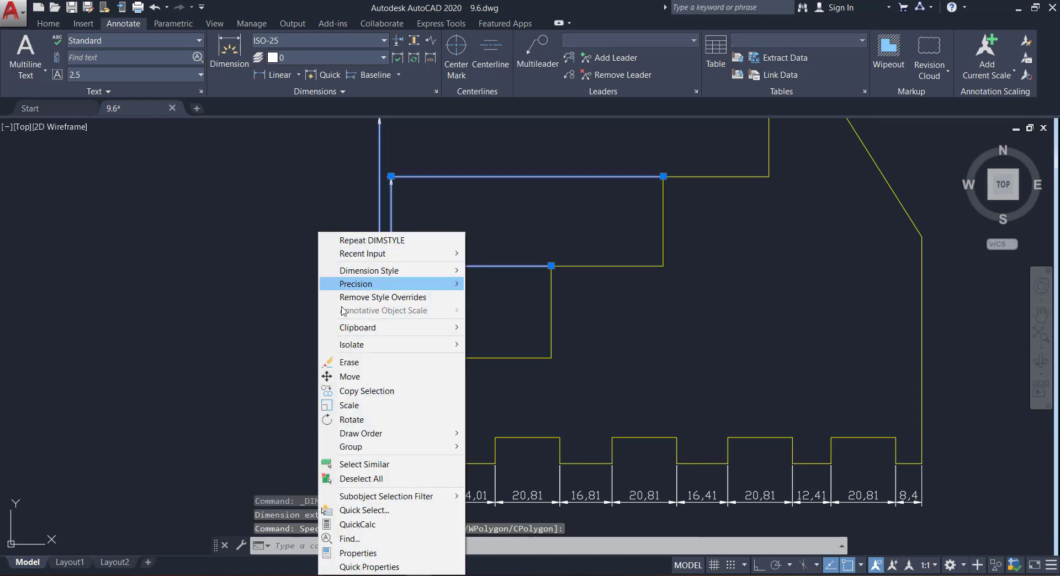
click(364, 362)
scroll(380, 345, down, 2)
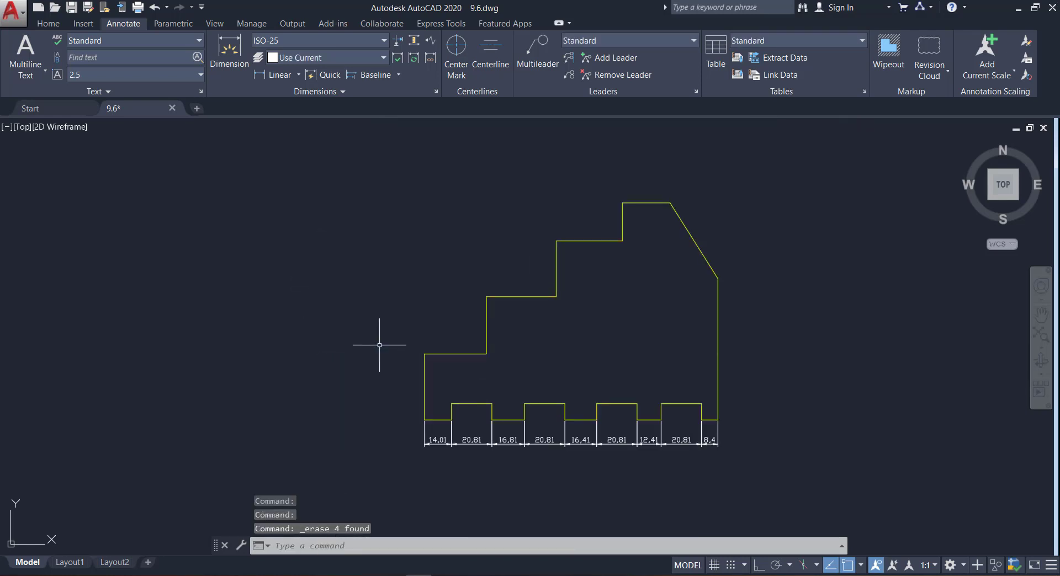
Redraw the left heights: linear 33.98, then baseline 63.56, 92.34 and 111.93 from the bottom edge.
click(264, 77)
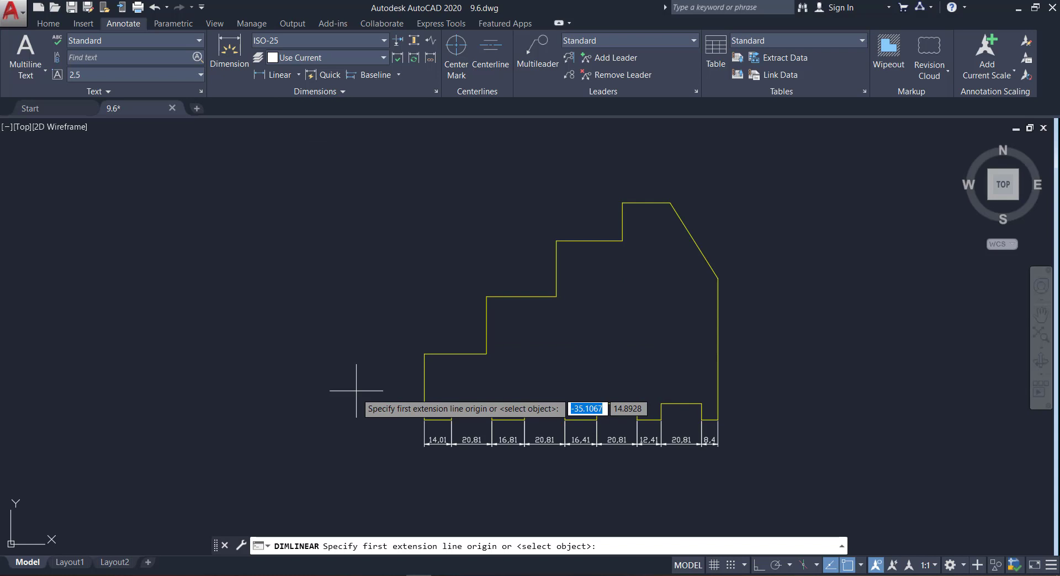
click(424, 420)
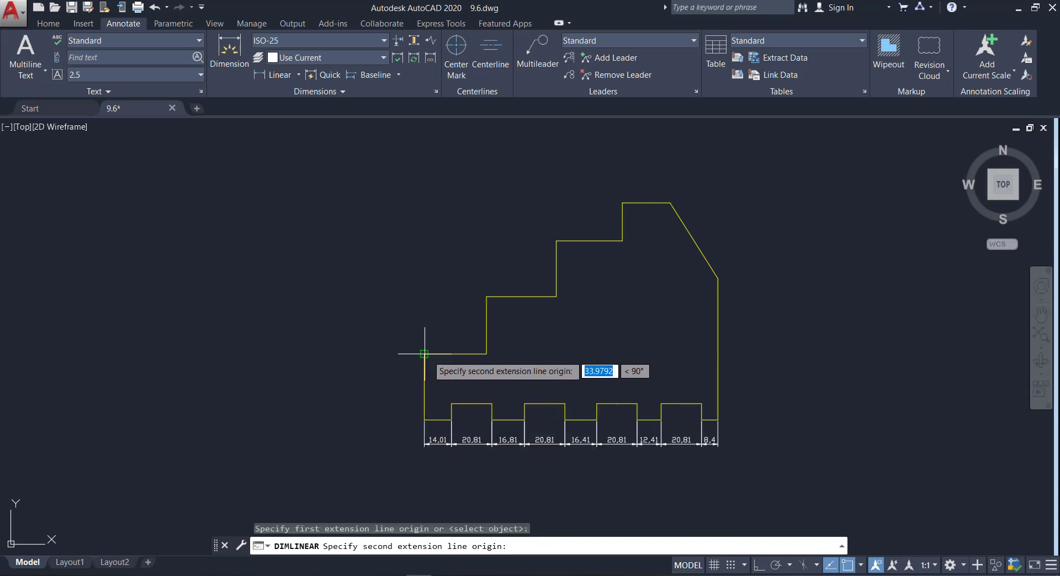
click(424, 354)
click(396, 357)
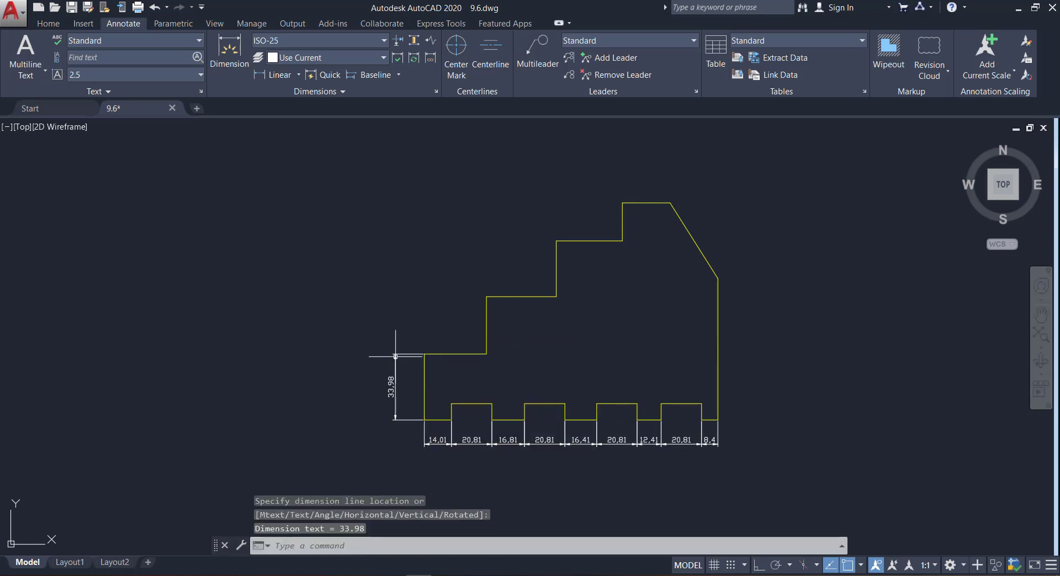
click(376, 75)
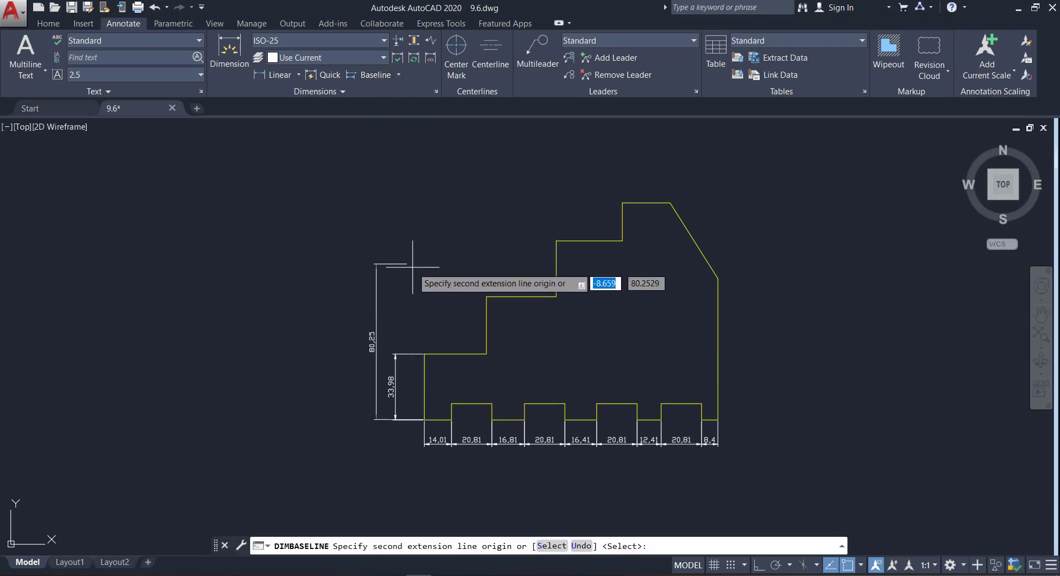
click(487, 297)
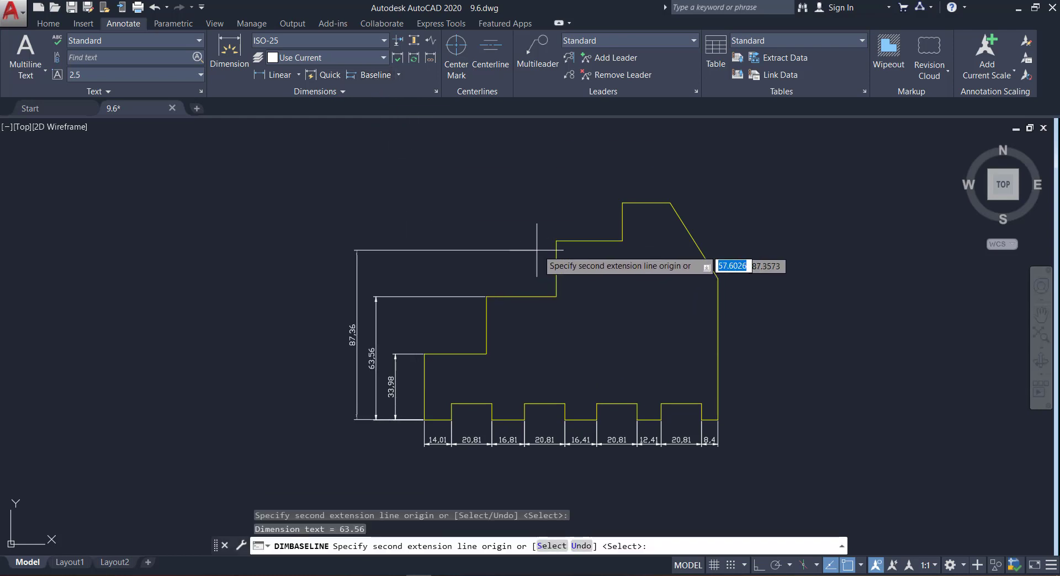
click(557, 241)
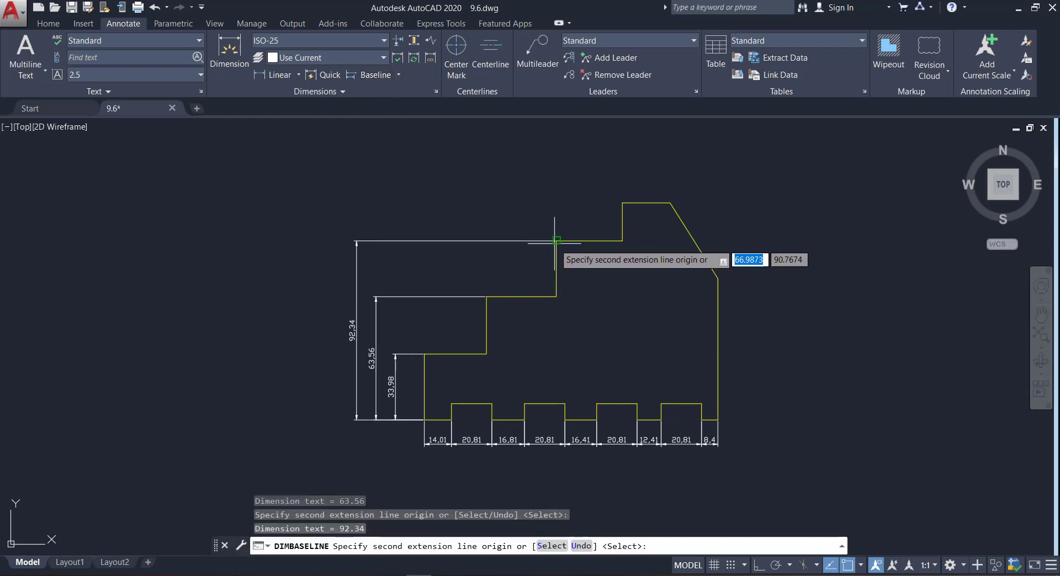
click(622, 203)
key(Escape)
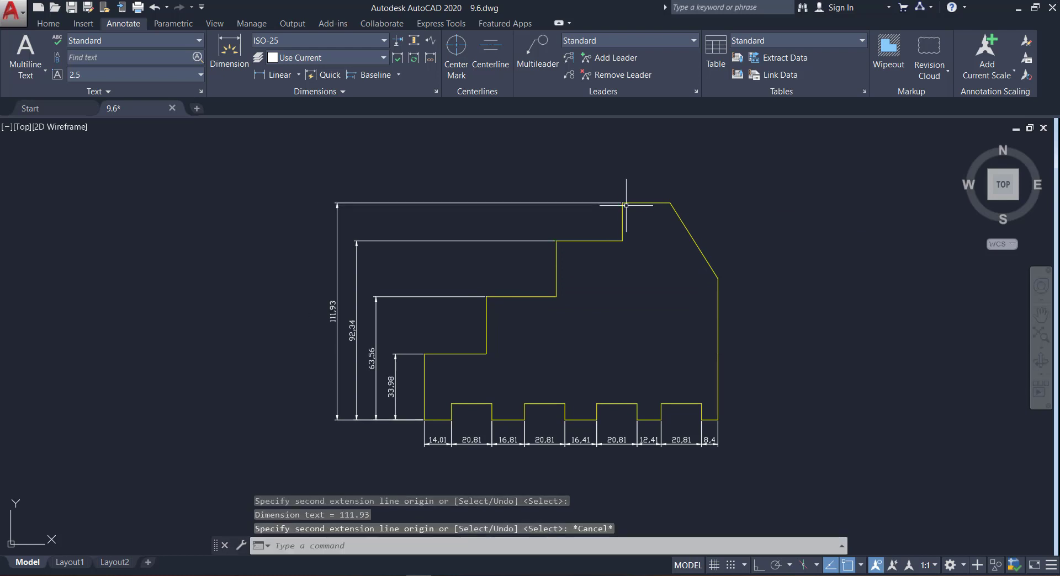
Delete all four left-side height dimensions, including the leftover 33.98.
scroll(387, 435, up, 2)
scroll(387, 436, up, 2)
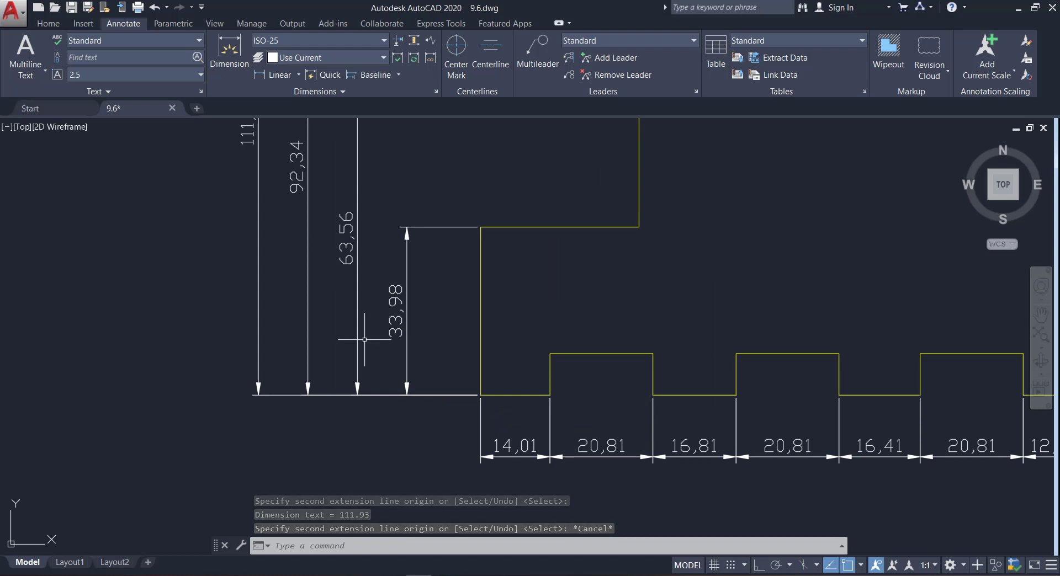
scroll(365, 340, down, 6)
scroll(403, 287, up, 2)
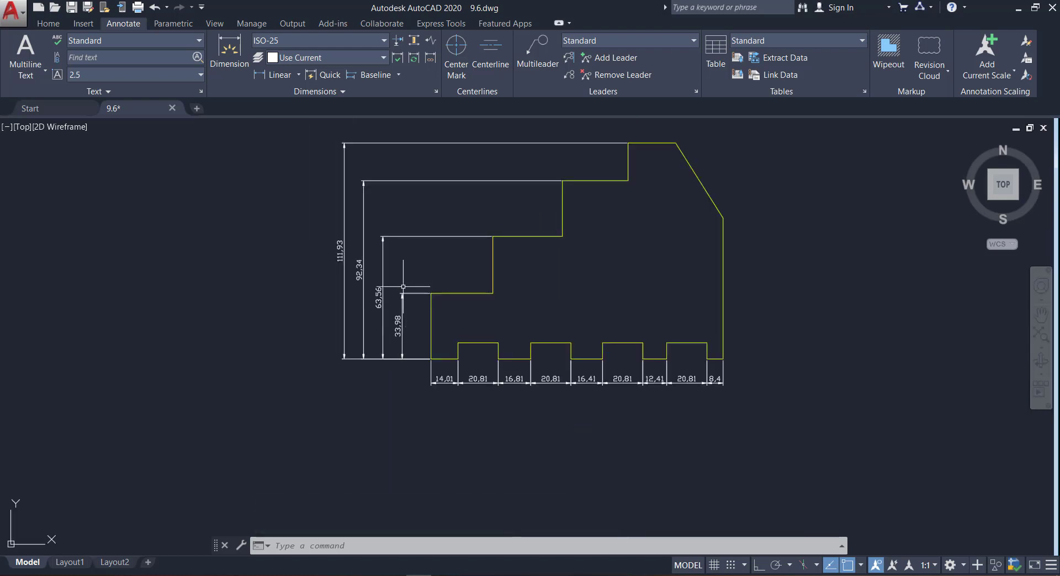
drag(386, 426, 337, 246)
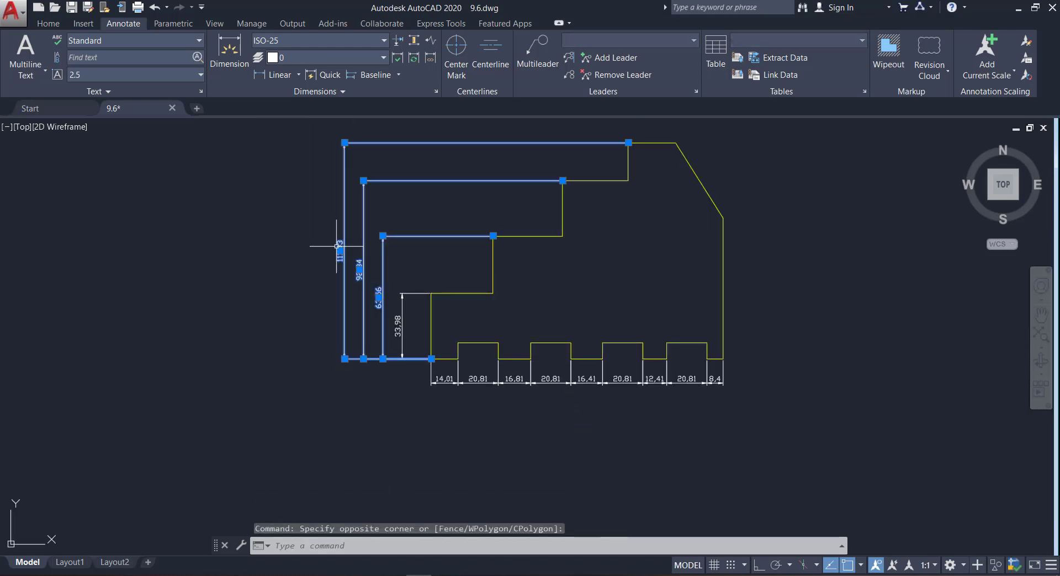
key(Delete)
click(411, 393)
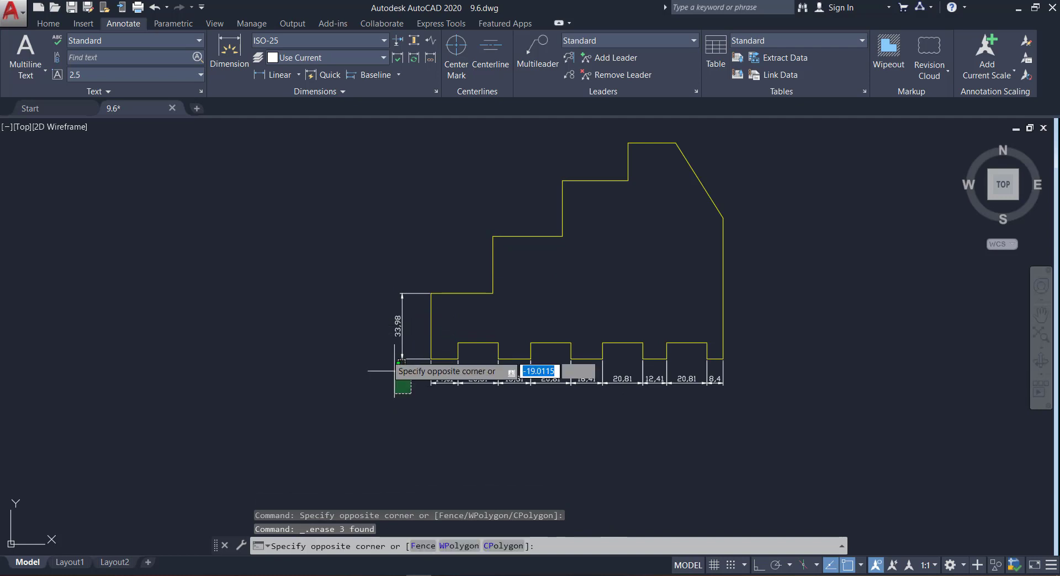
click(372, 326)
key(Delete)
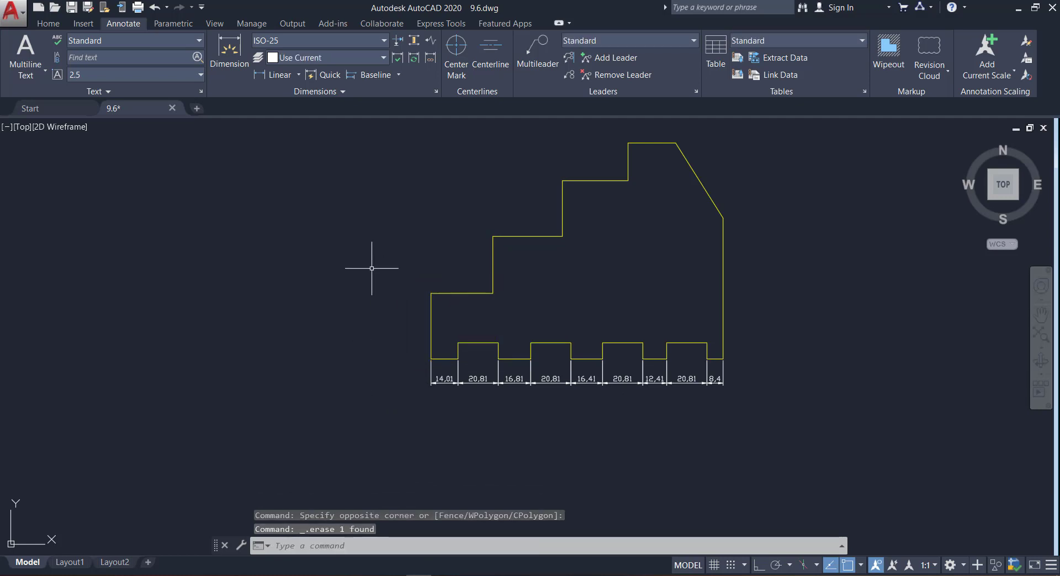
Delete the chain of width dimensions along the bottom edge.
click(736, 452)
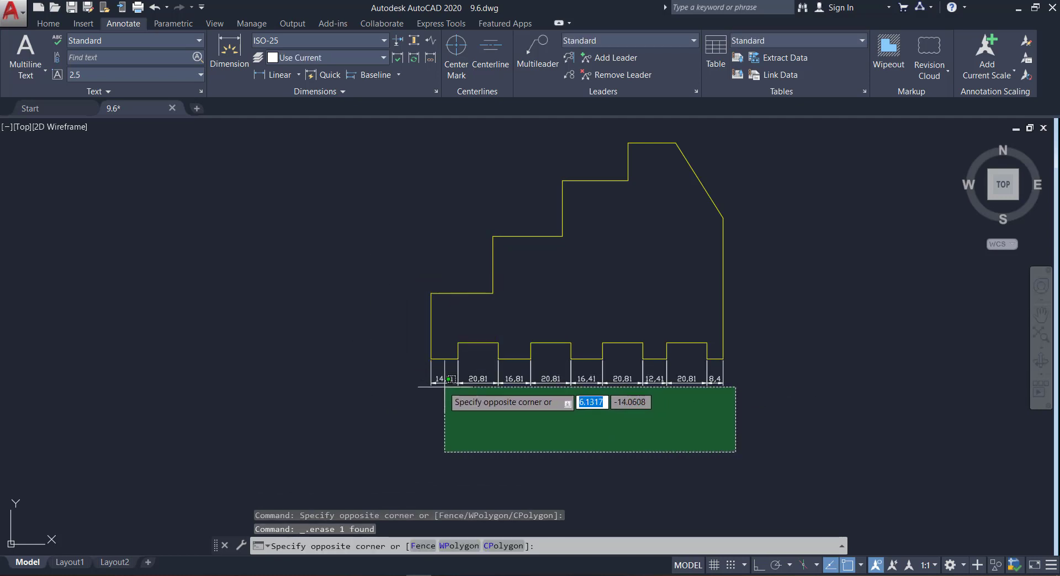
click(423, 372)
key(Delete)
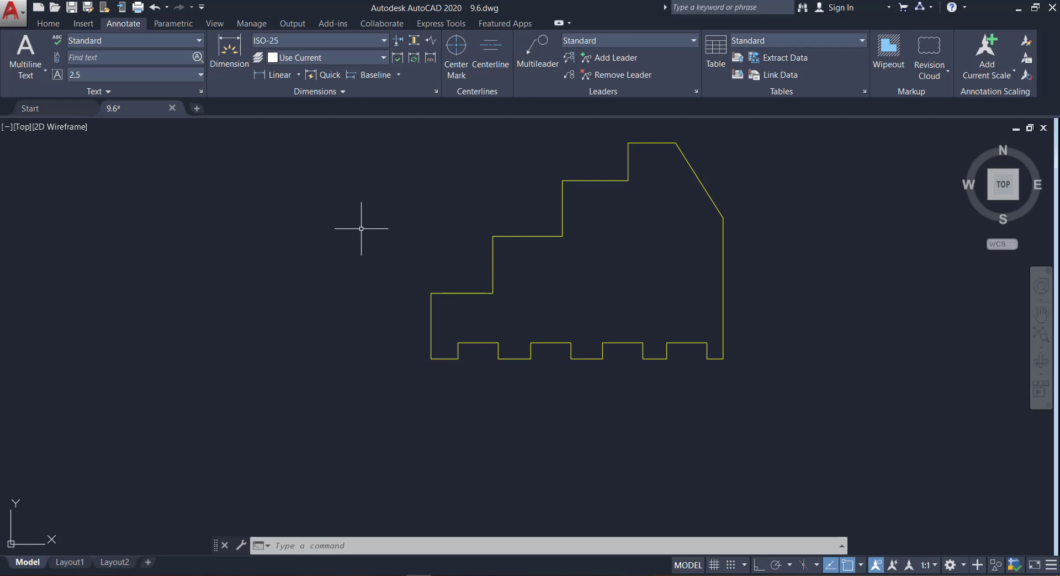
Choose Ordinate from the dimension type list to start an ordinate dimension.
click(298, 75)
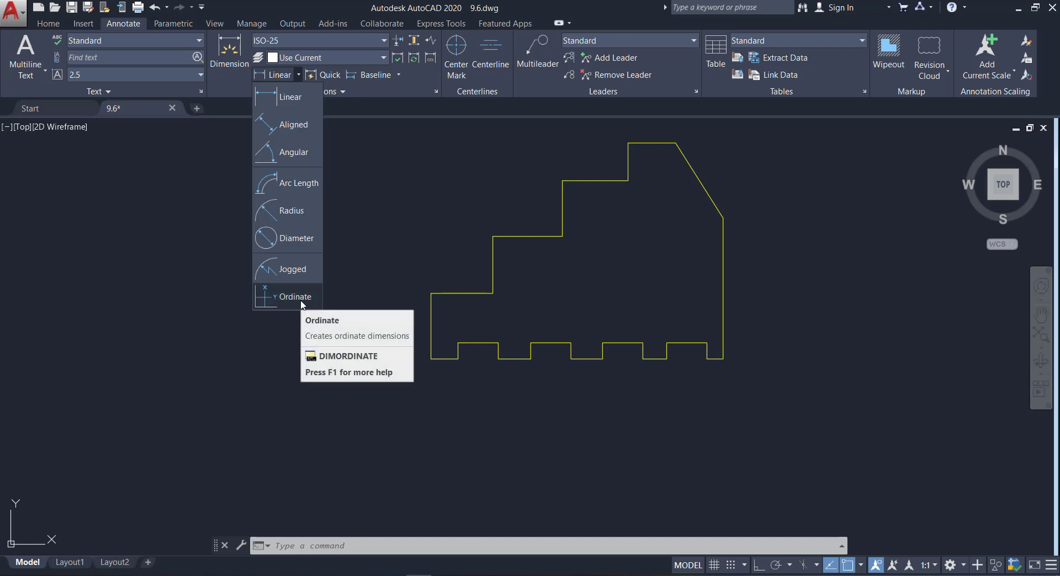
mouse_move(286, 298)
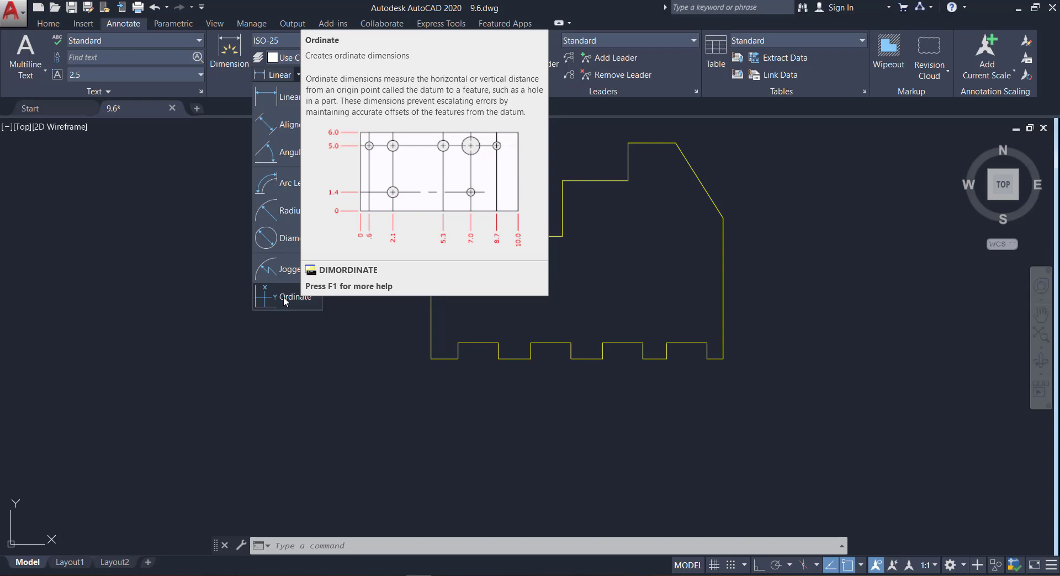
click(285, 298)
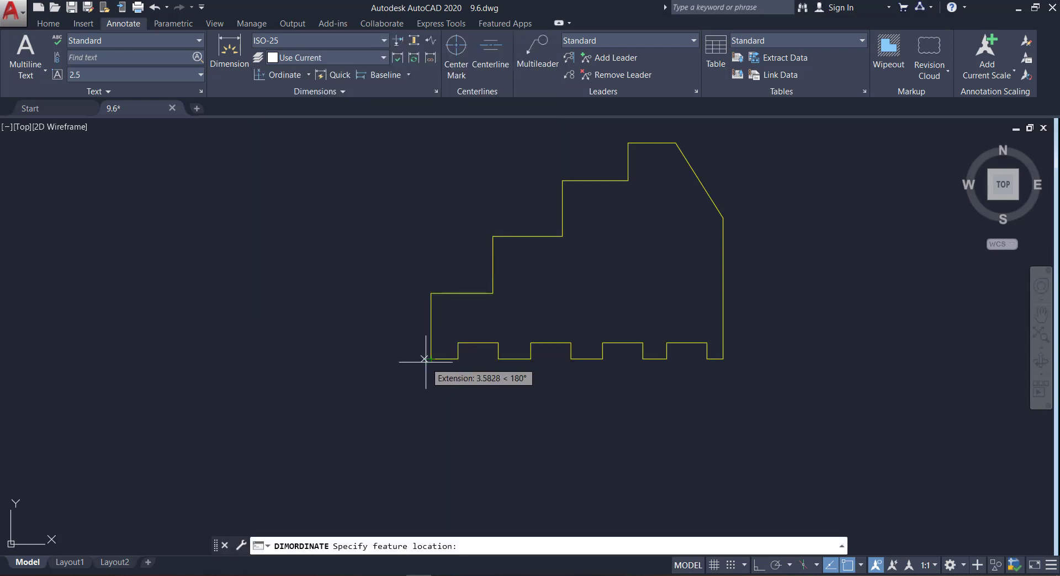
scroll(428, 362, down, 3)
scroll(430, 362, up, 6)
scroll(431, 361, down, 6)
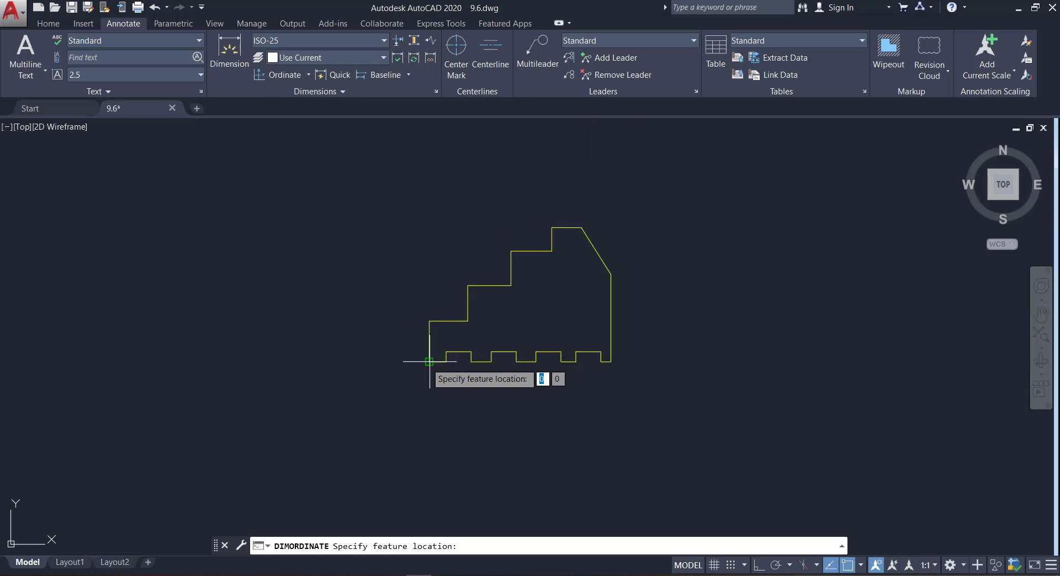
scroll(432, 362, up, 4)
click(432, 361)
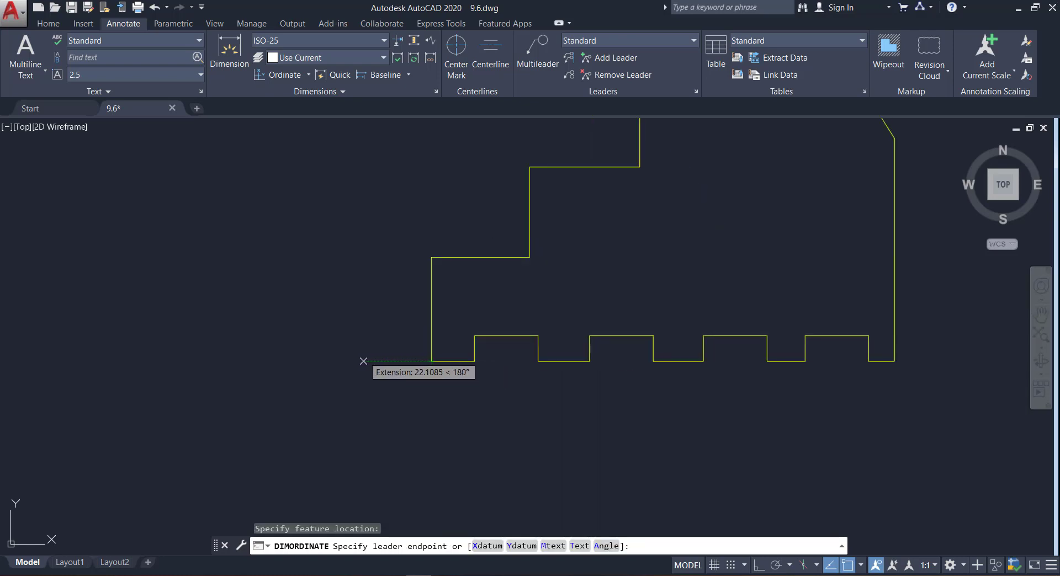
click(359, 360)
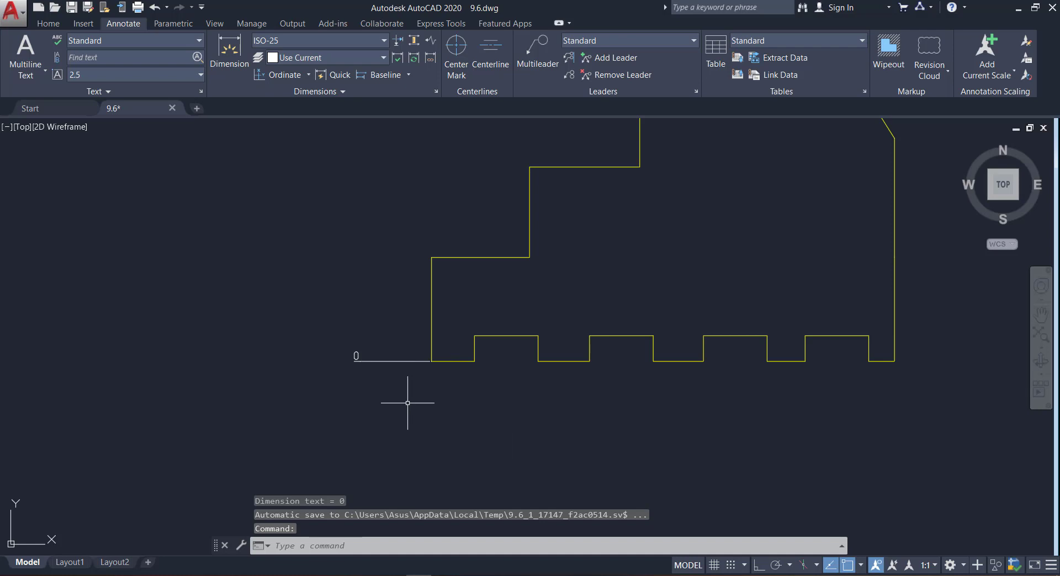
key(ctrl+z)
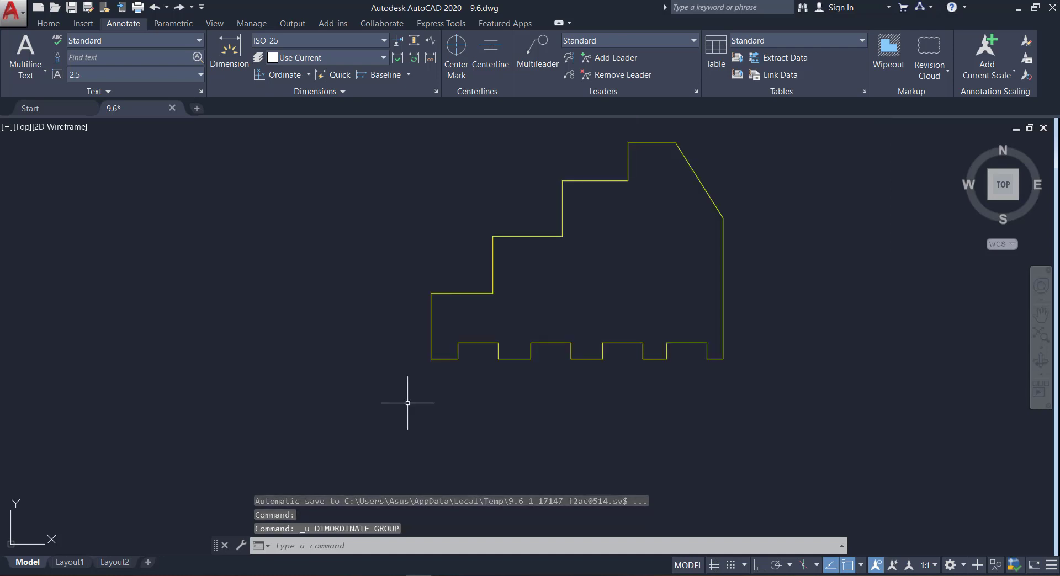
click(298, 78)
Add left-side ordinate dimensions reading 0 at the bottom-left corner and 33.98 at the first step.
click(431, 359)
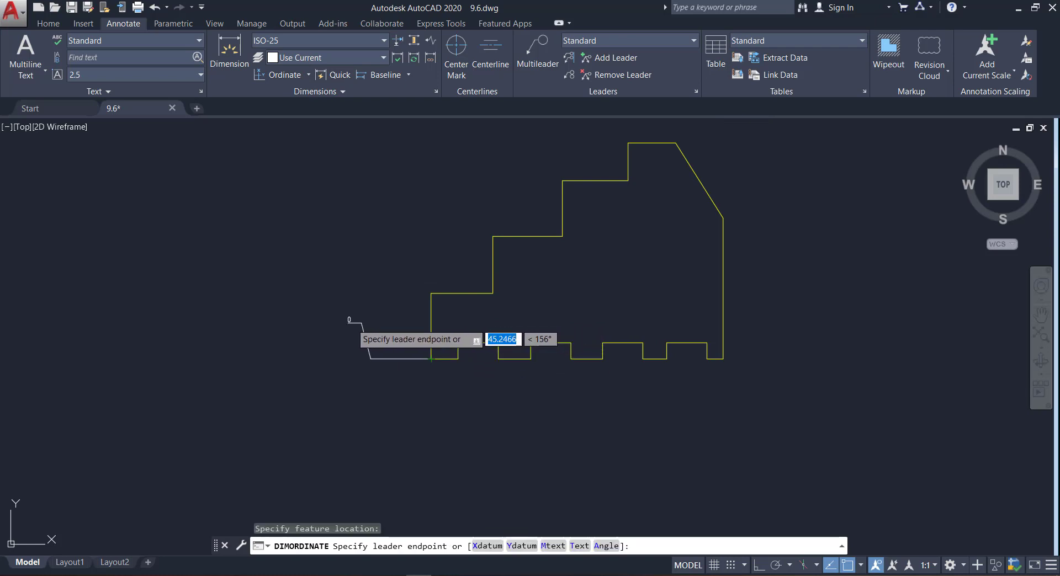
click(345, 332)
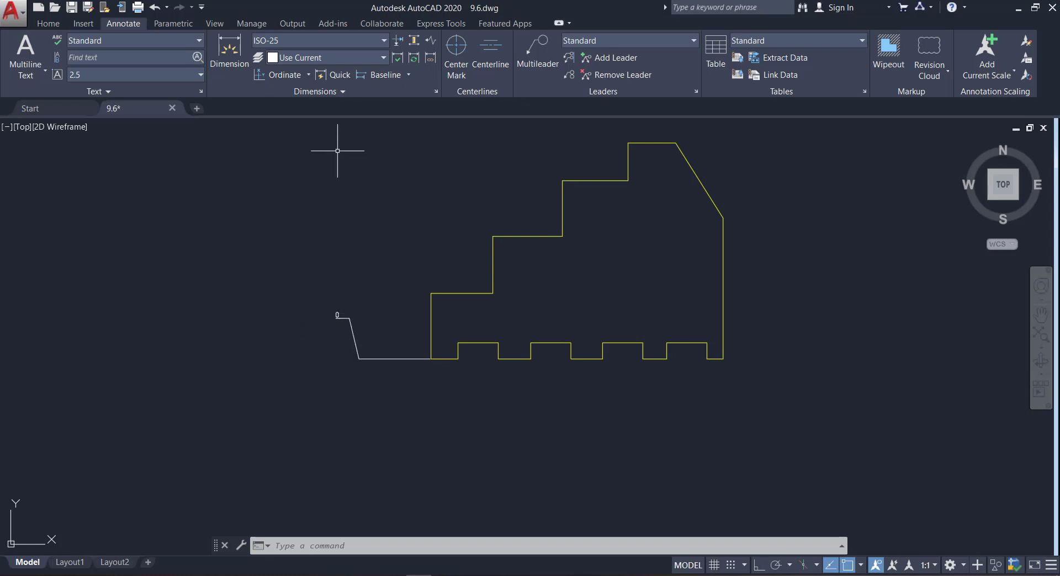
click(276, 75)
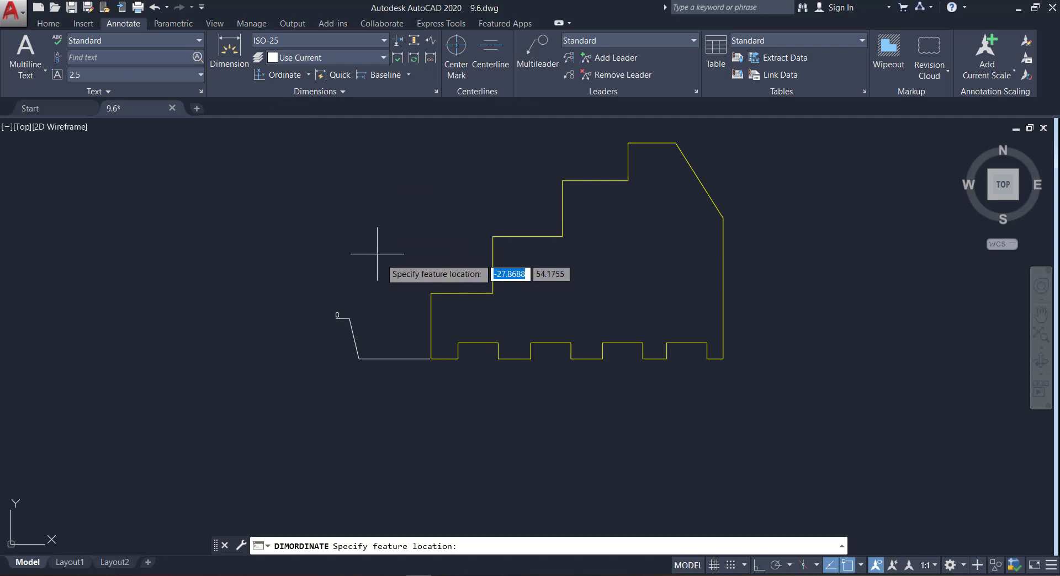
scroll(421, 256, up, 2)
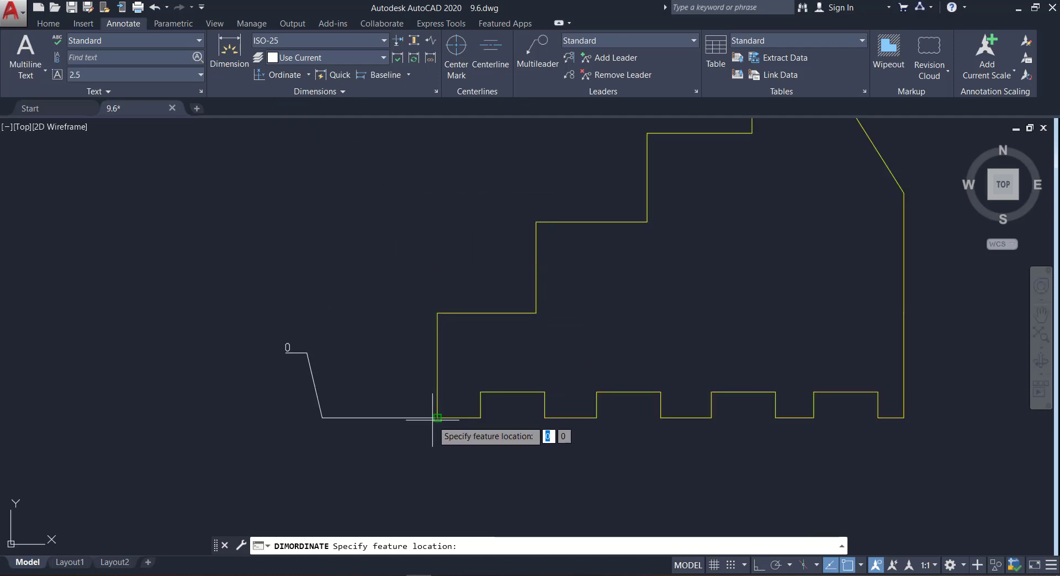
click(437, 313)
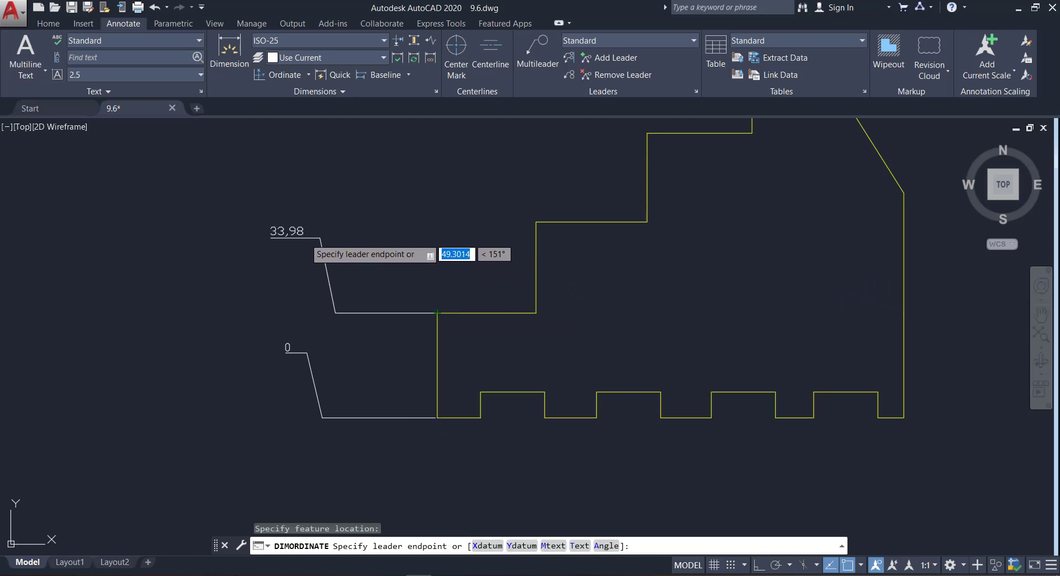
click(320, 238)
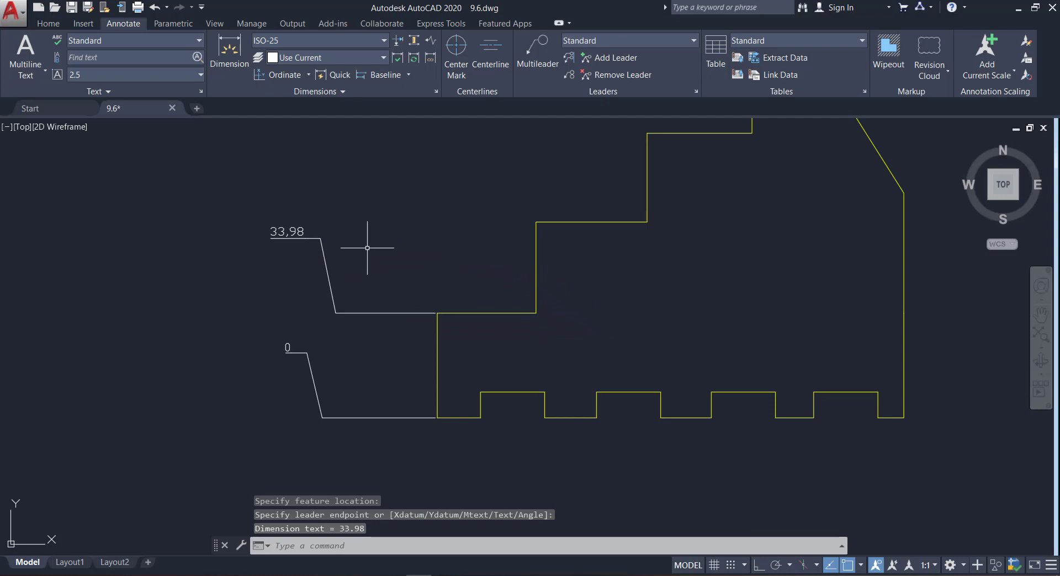
Add the 63,56 ordinate height at the second step's top corner, leadered left.
scroll(368, 247, down, 1)
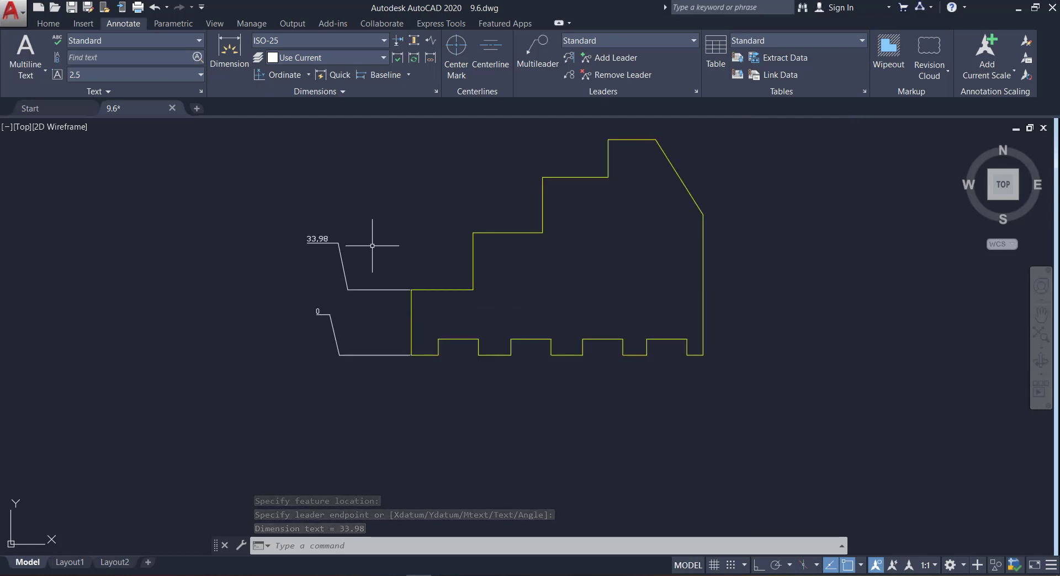
scroll(367, 248, up, 1)
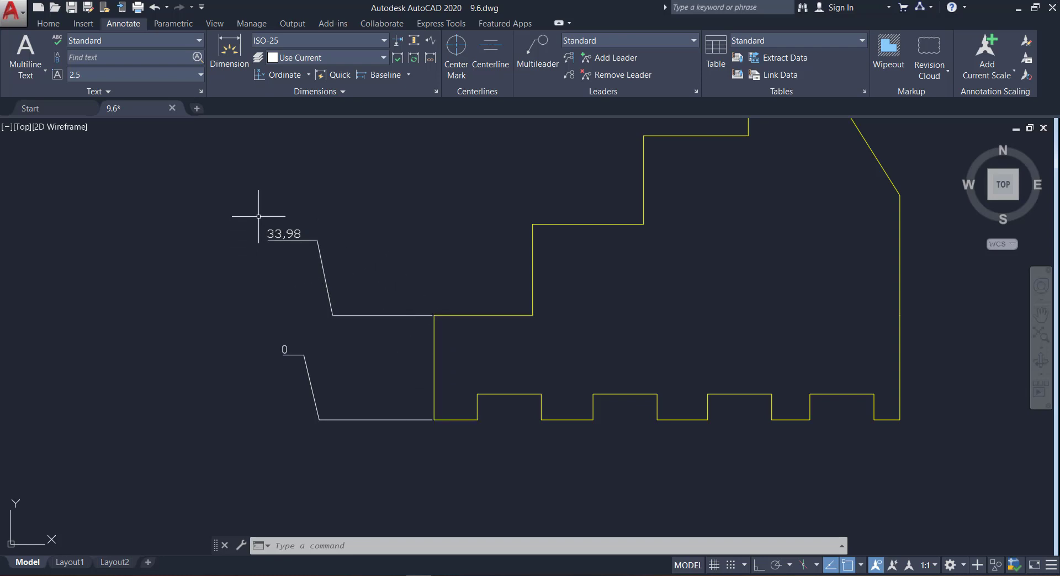
scroll(317, 218, down, 4)
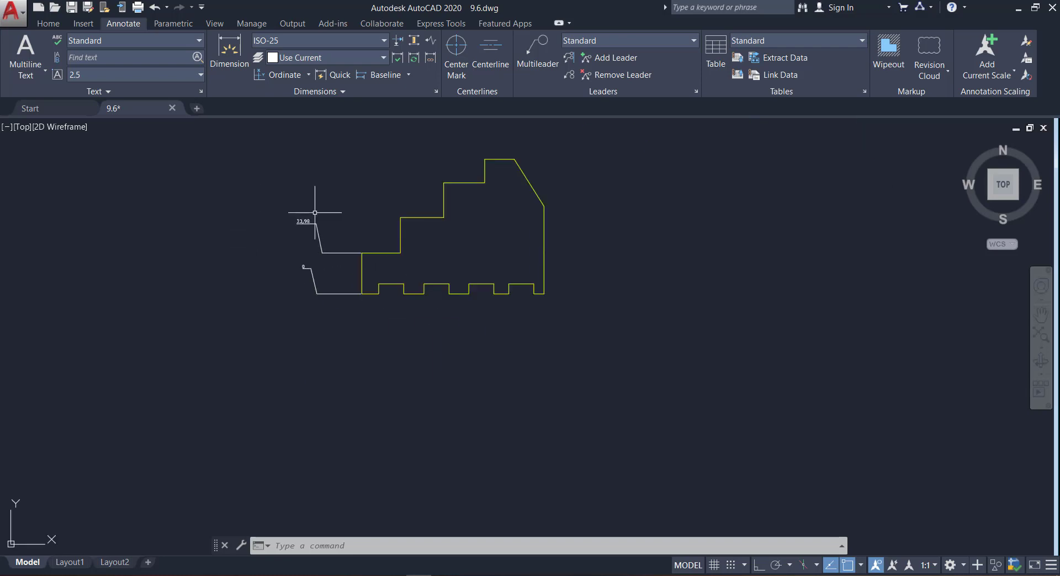
scroll(347, 179, up, 2)
click(294, 78)
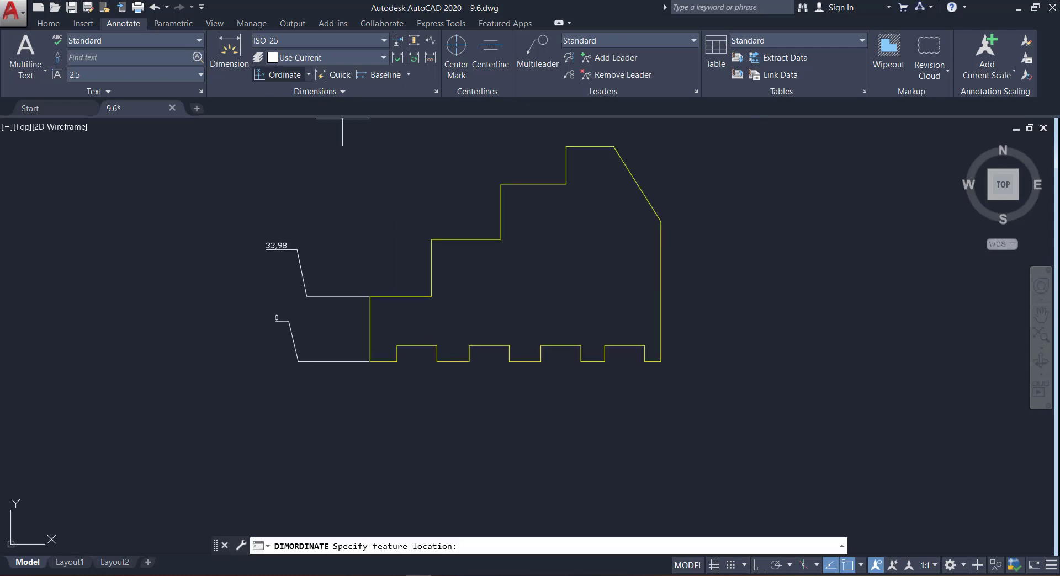
click(432, 240)
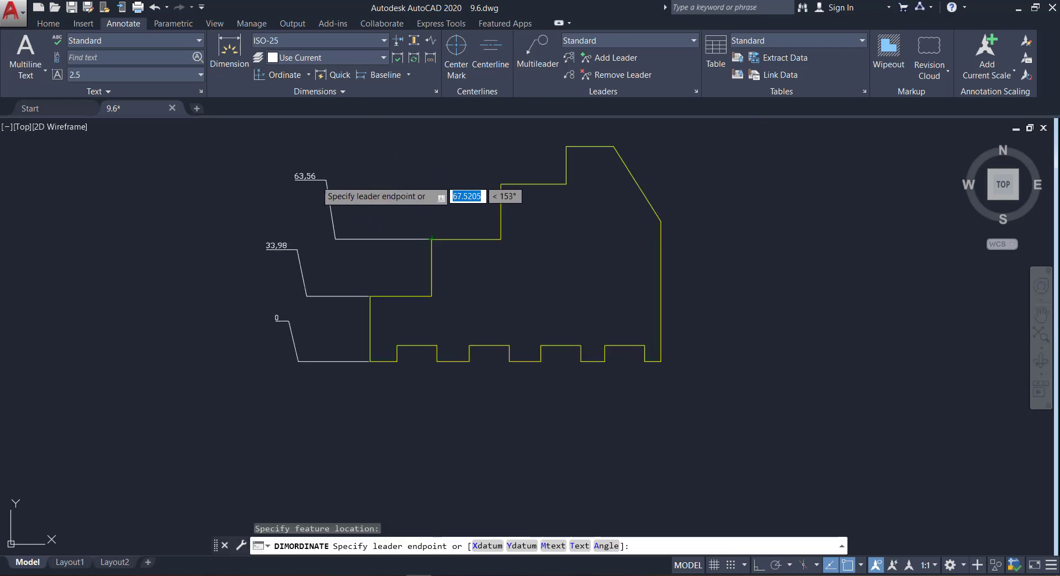
click(316, 183)
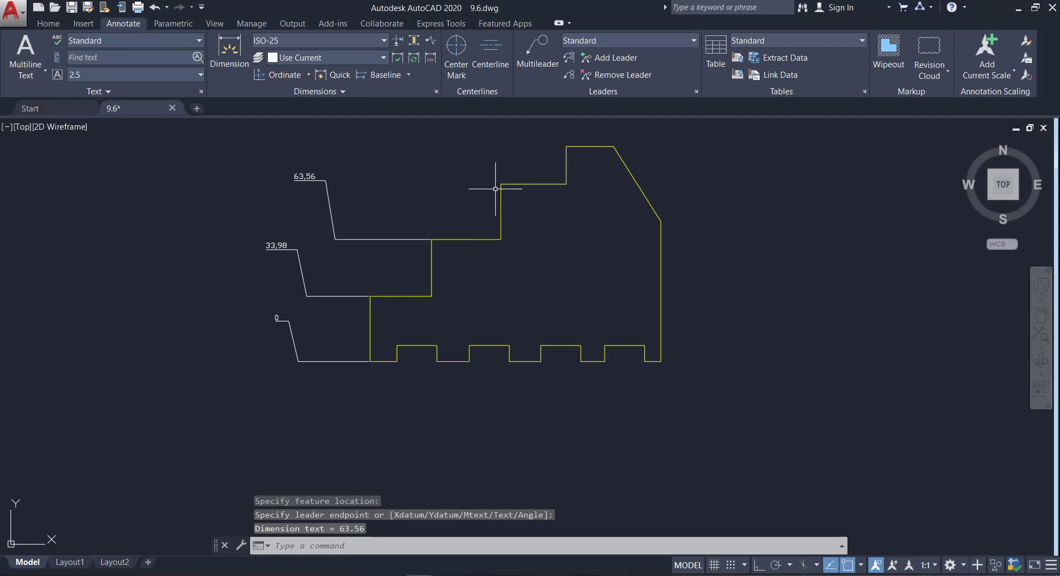
Add ordinate heights 92,34 and 111,93 at the third and highest step corners.
key(space)
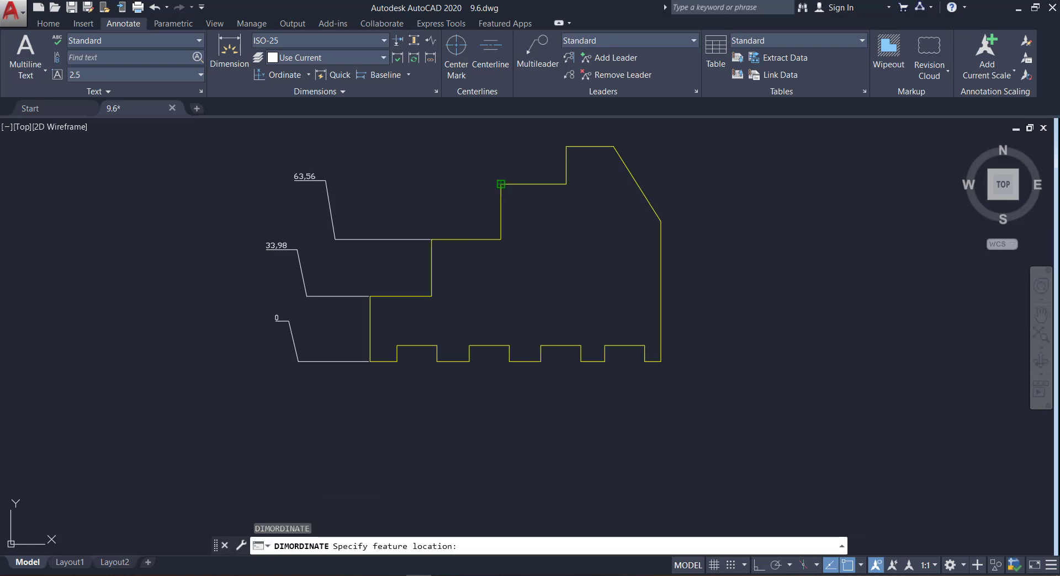
click(500, 185)
click(356, 148)
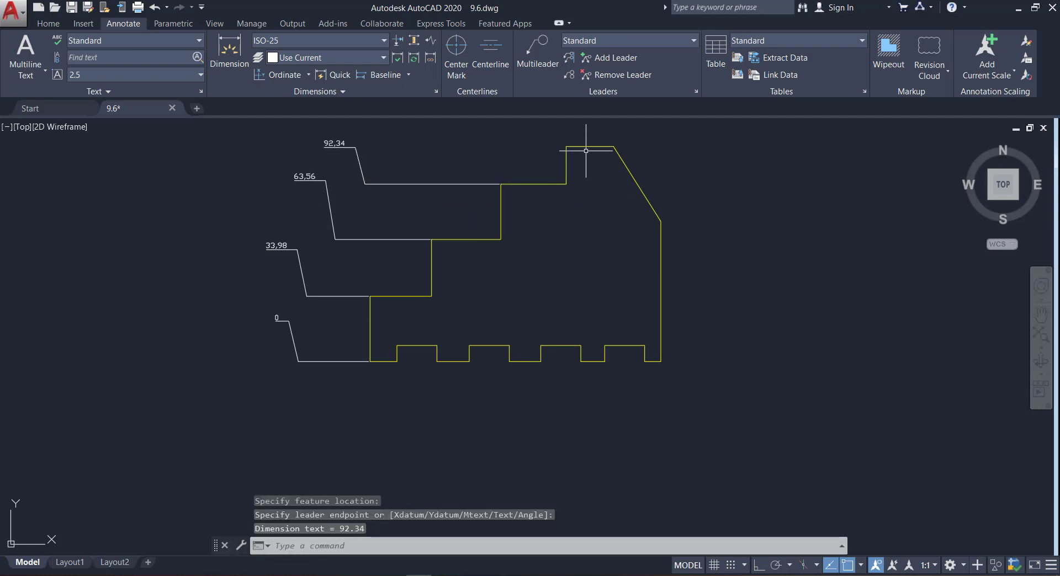
scroll(578, 154, down, 5)
scroll(581, 148, up, 5)
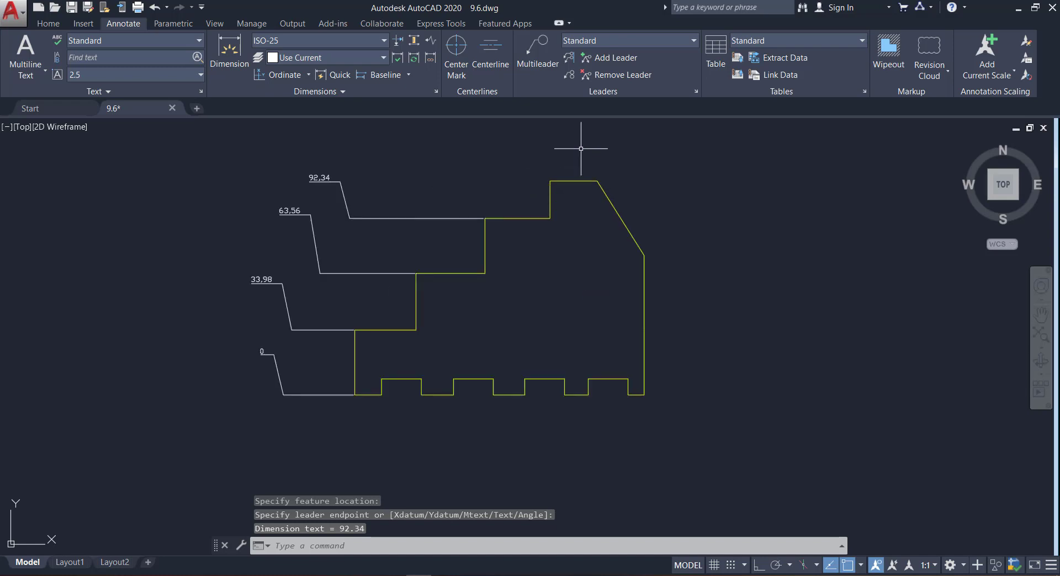
key(Return)
click(550, 180)
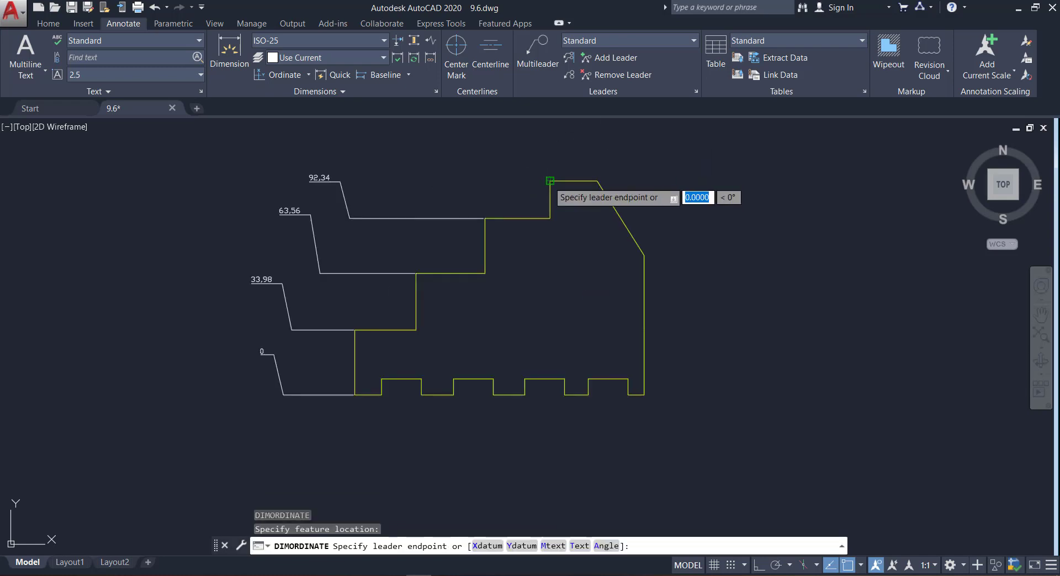
click(410, 153)
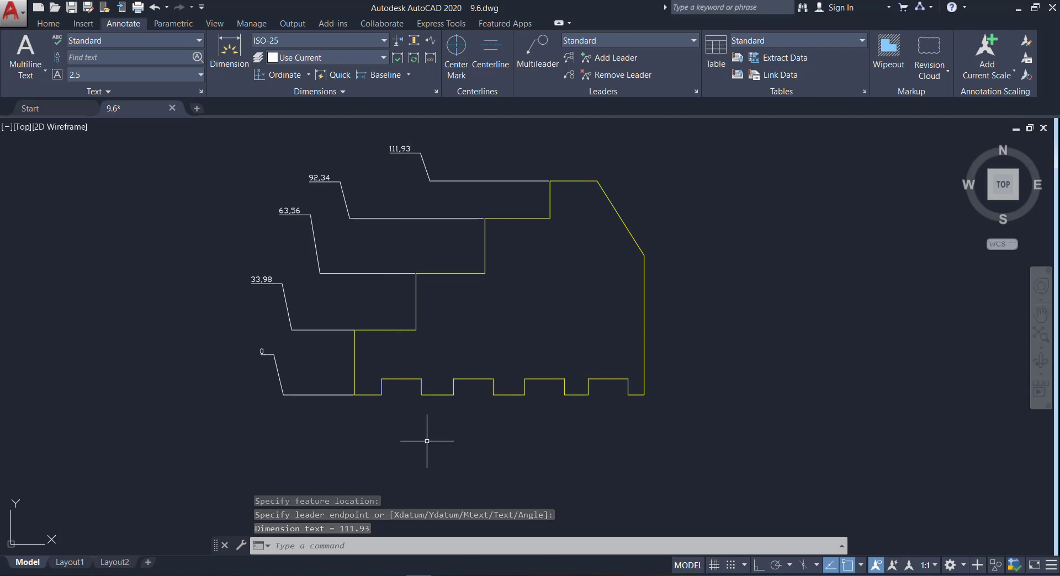
scroll(428, 441, up, 5)
scroll(429, 440, down, 6)
scroll(429, 440, up, 1)
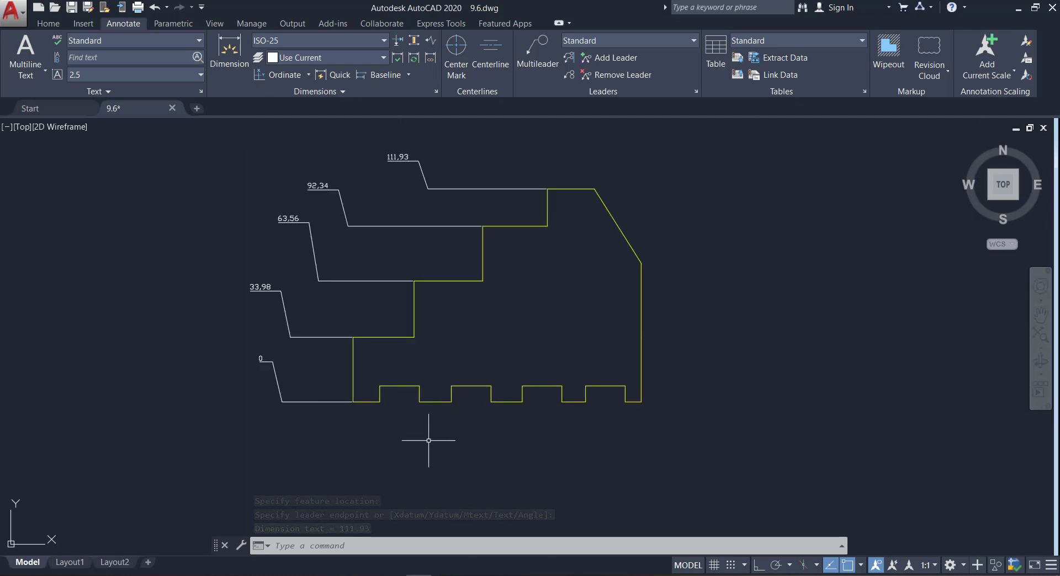
Zoom in on the bottom edge and start an ordinate dimension for its horizontal positions.
scroll(416, 432, up, 2)
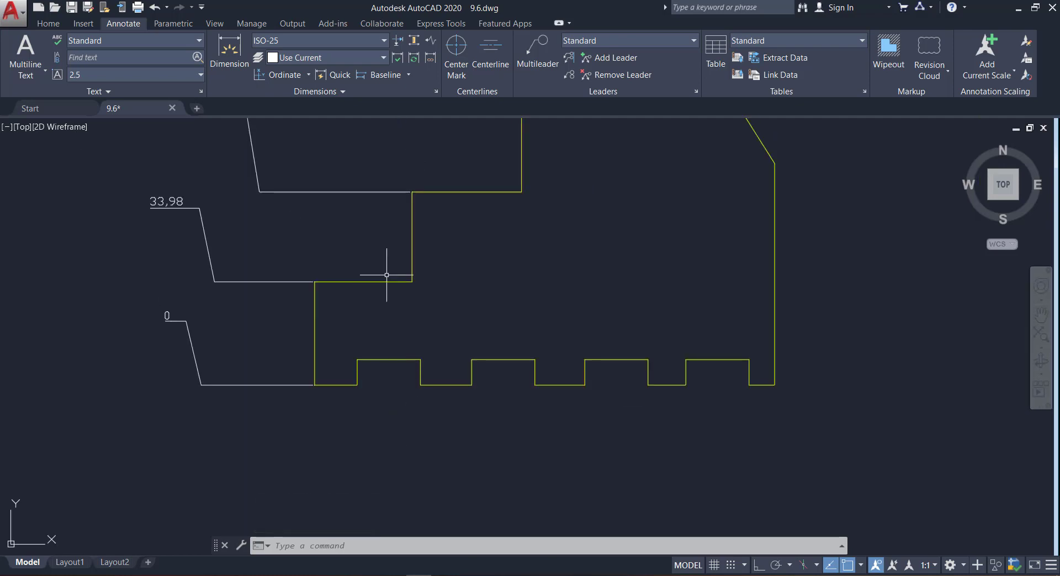
click(289, 75)
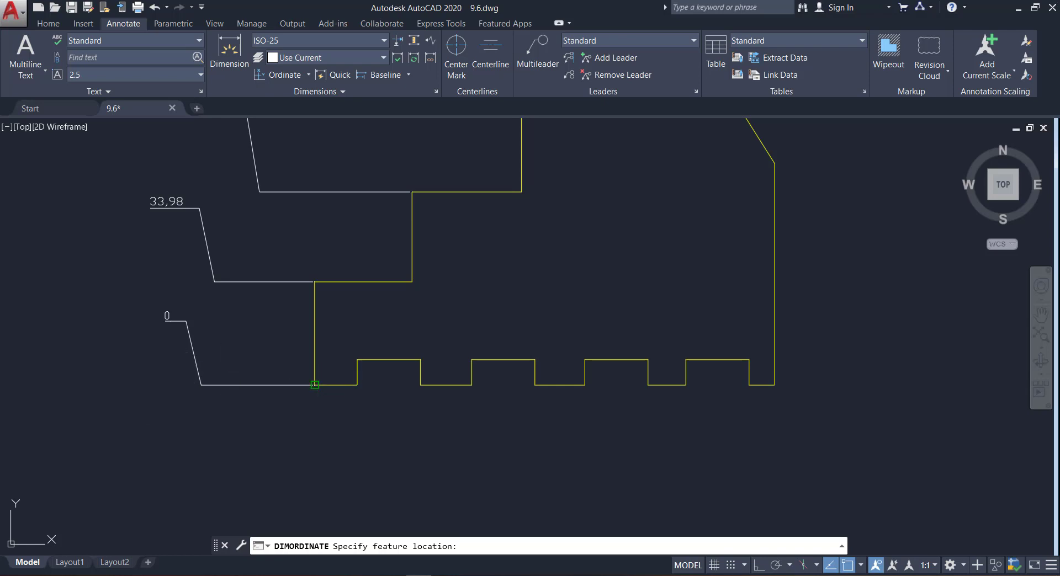
Place bottom-edge ordinate dimensions 0 and 14,01 below the profile.
click(314, 385)
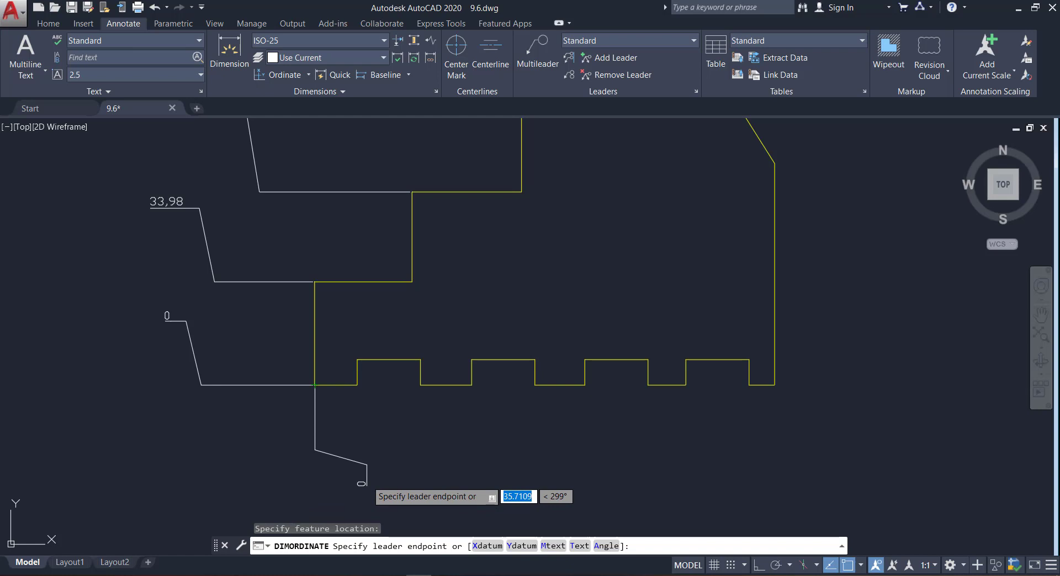
click(367, 483)
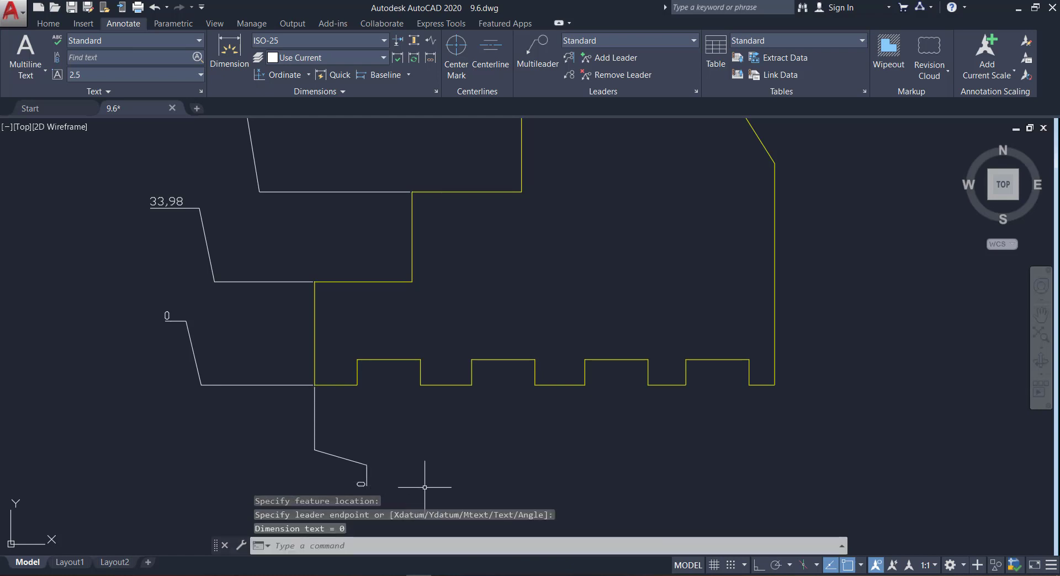
key(Return)
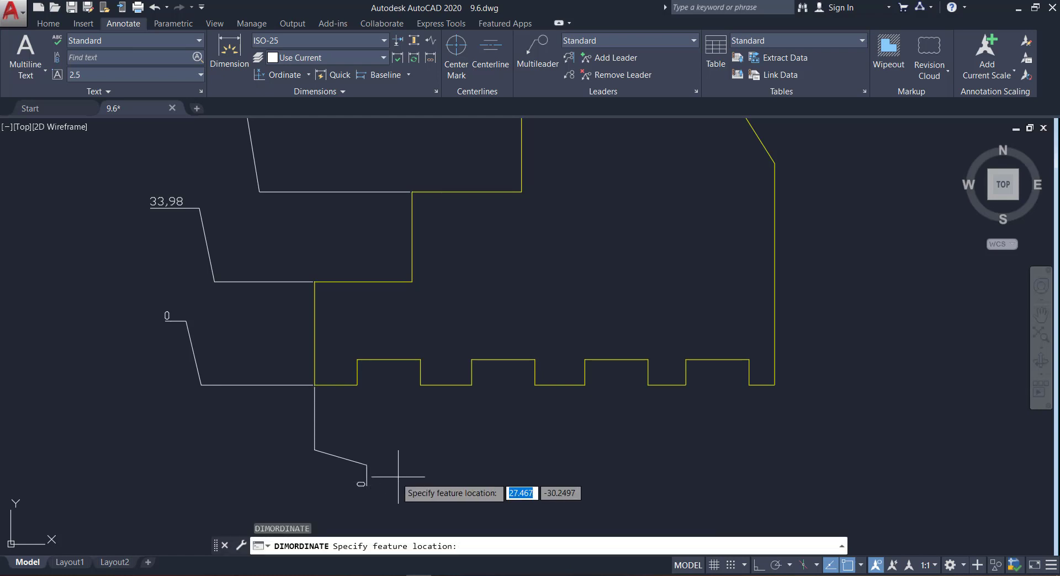
click(358, 385)
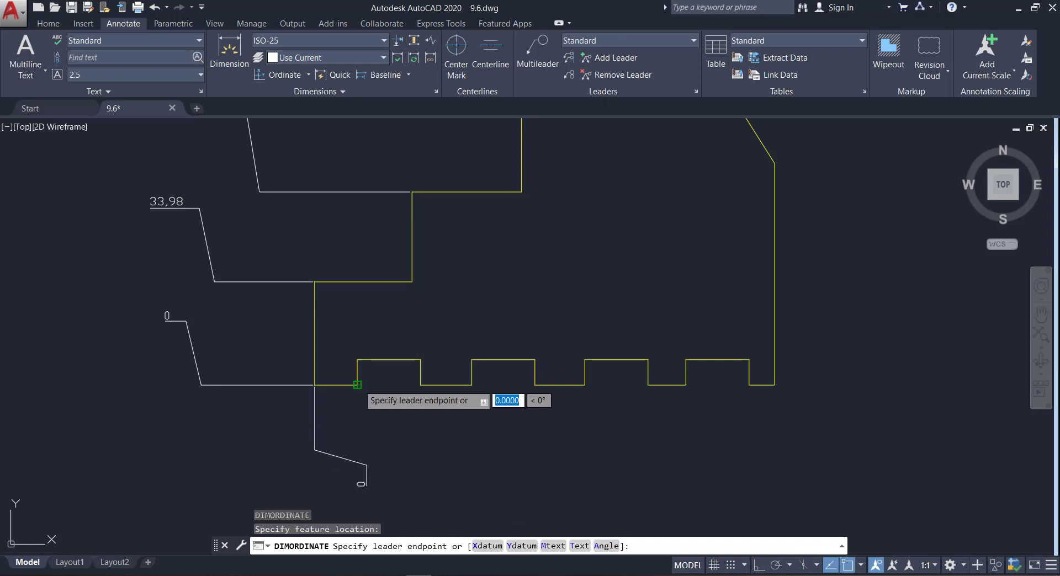
click(438, 477)
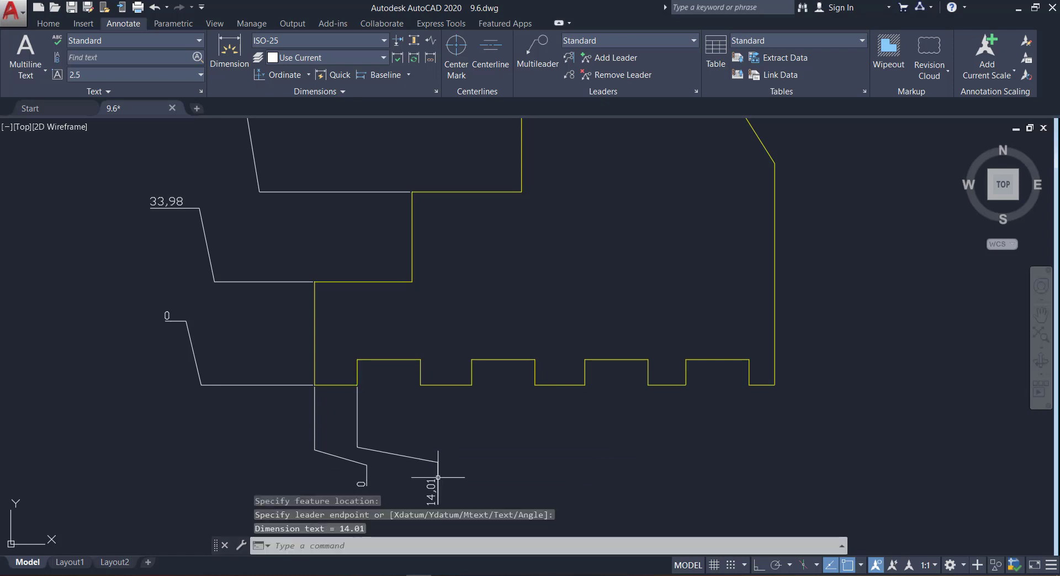
key(Return)
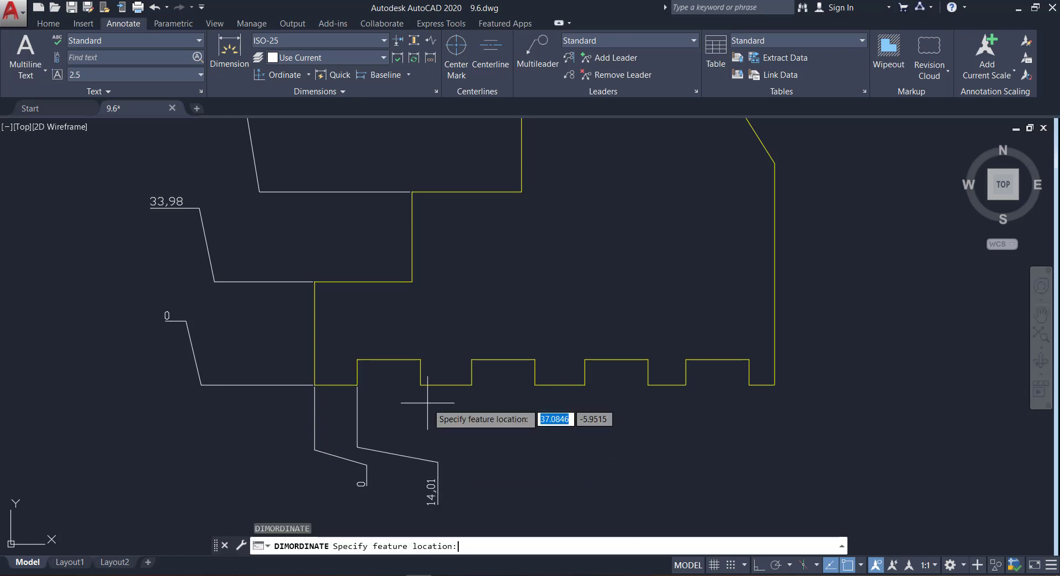
Replace the mistaken 0 reading at the first tooth's right foot with a 34,82 ordinate.
click(421, 385)
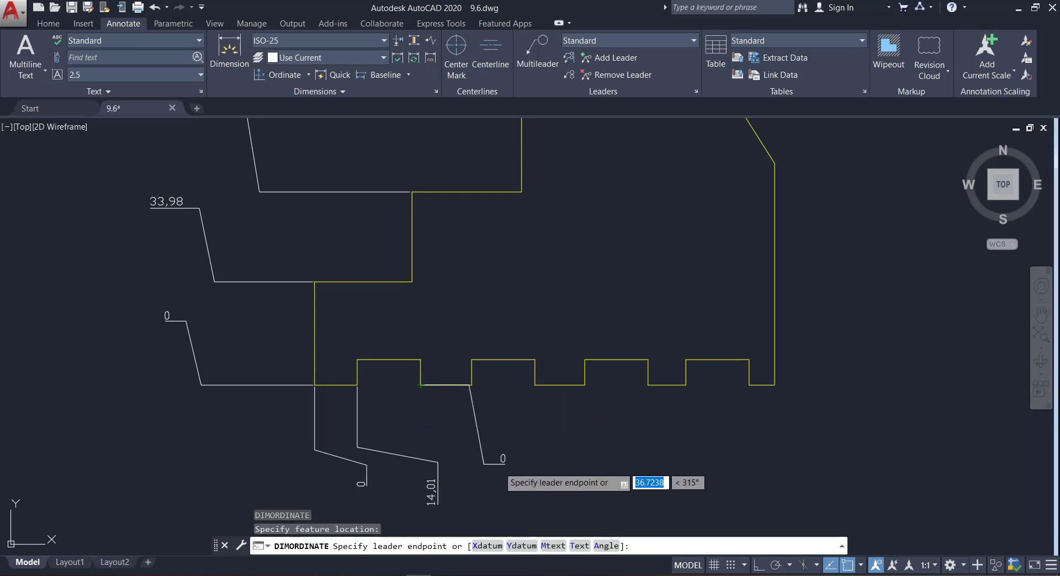
click(511, 474)
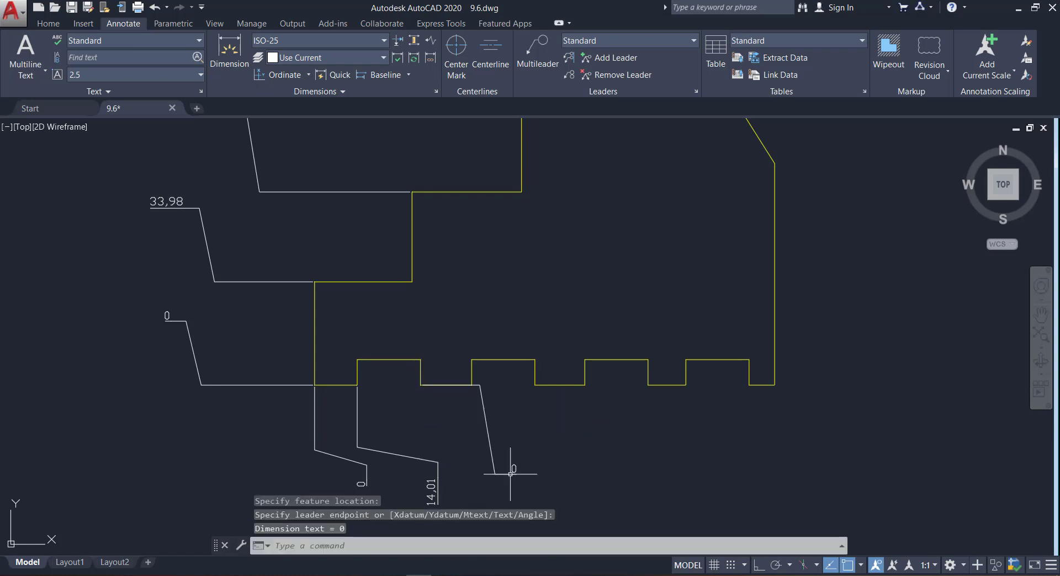
key(Escape)
key(ctrl+z)
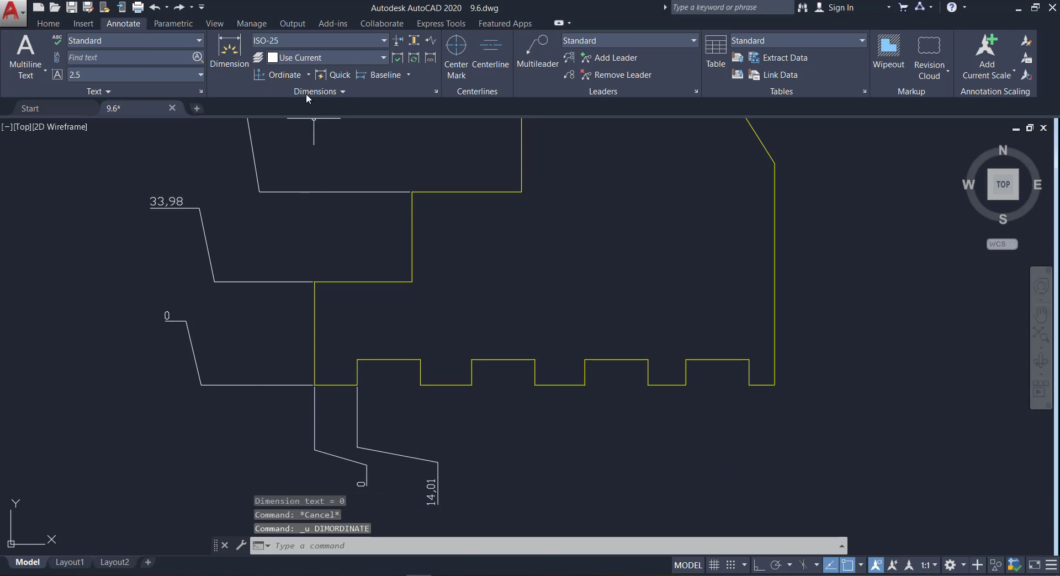
click(294, 73)
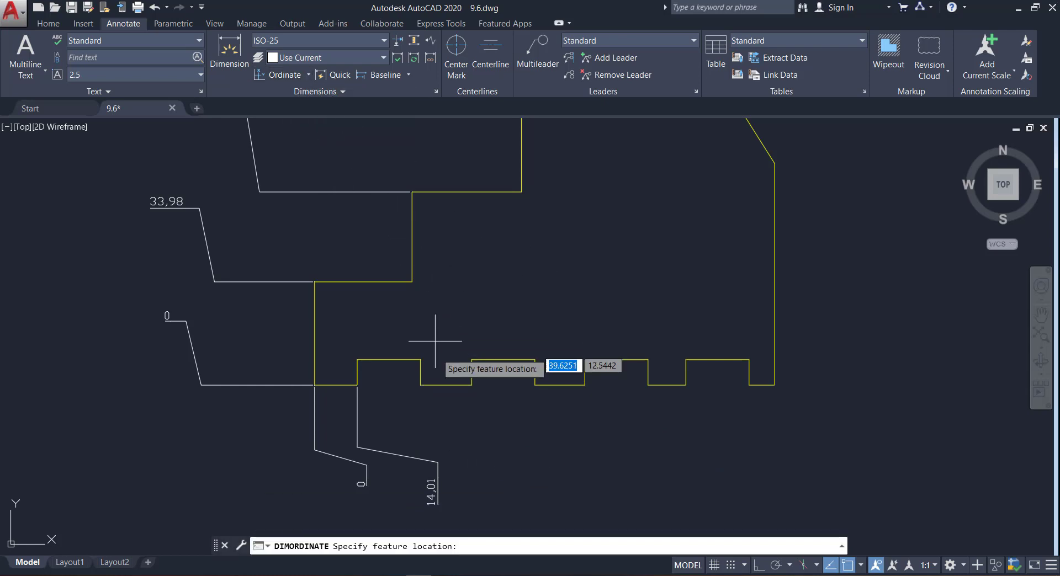
click(423, 387)
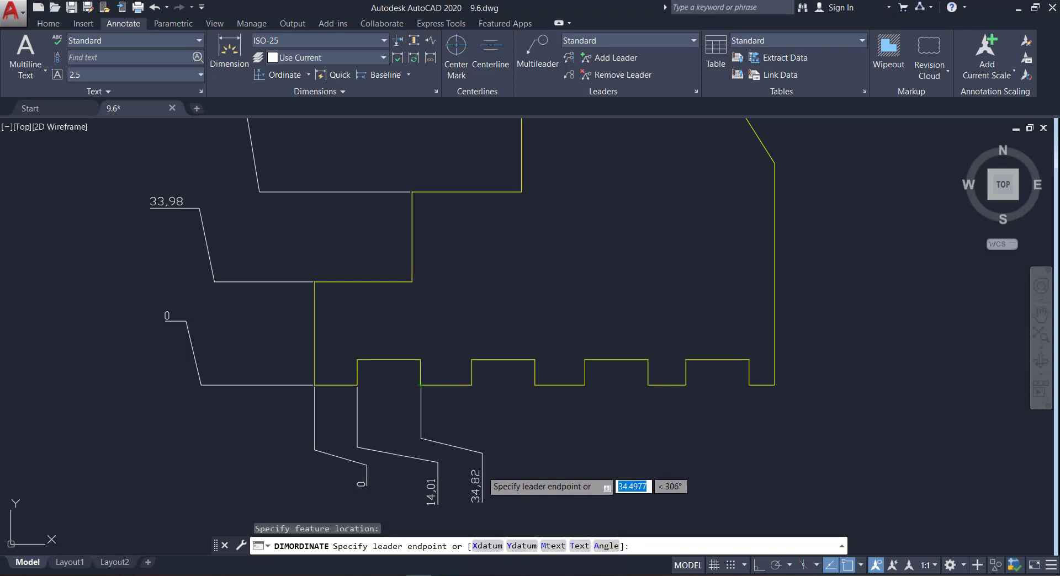
click(480, 475)
Add bottom-edge ordinates 51,63, 72,44, 88,85 and 109,66 below the profile.
key(Return)
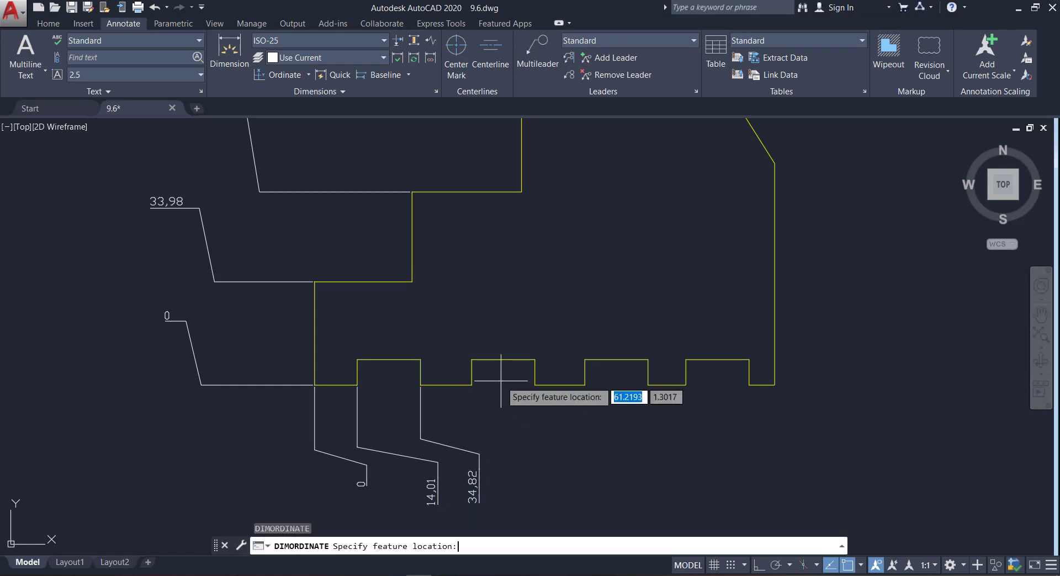
click(472, 385)
click(517, 458)
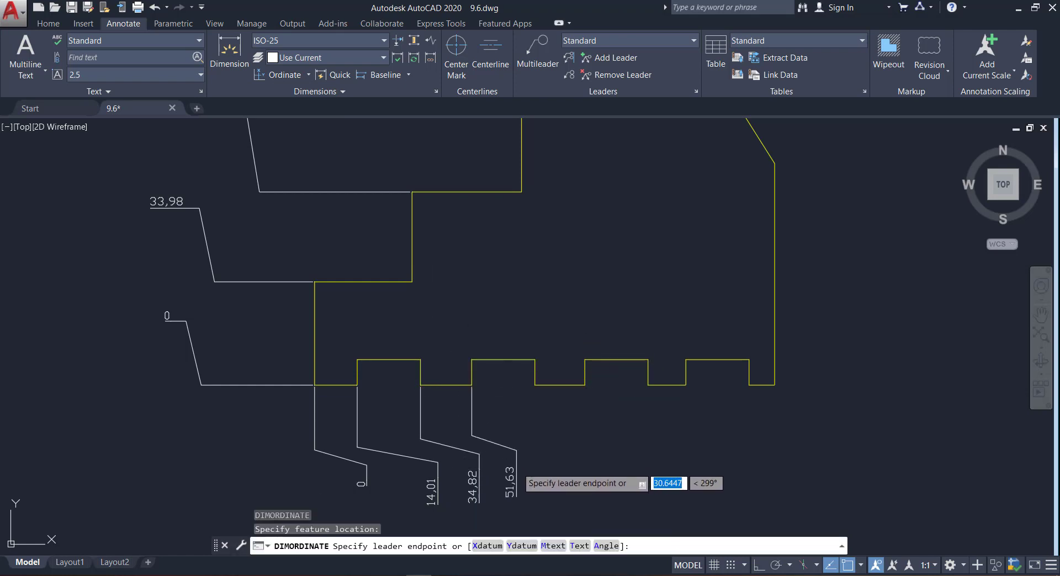
key(Return)
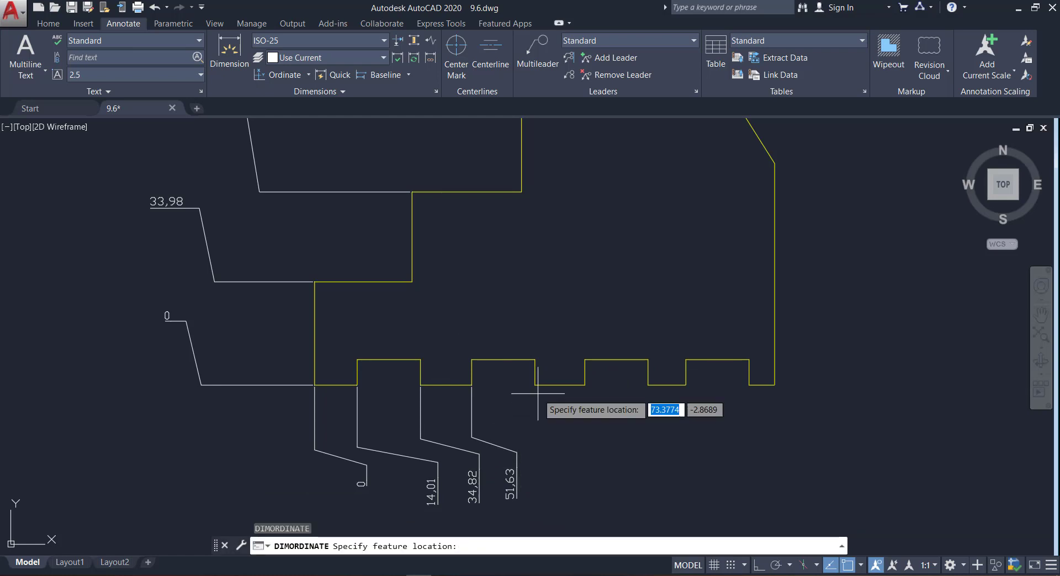
click(535, 385)
click(565, 459)
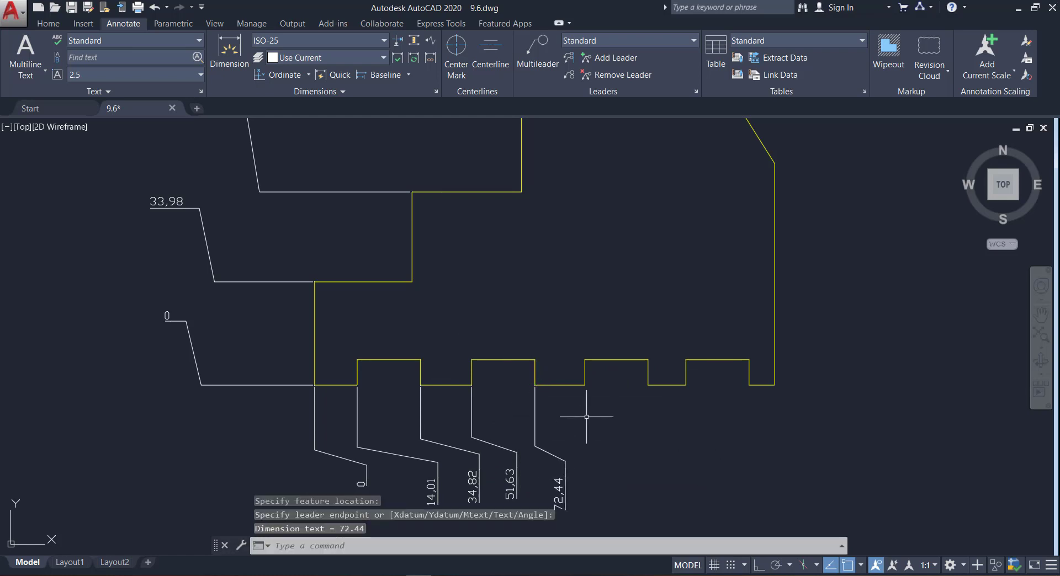
key(Return)
click(585, 385)
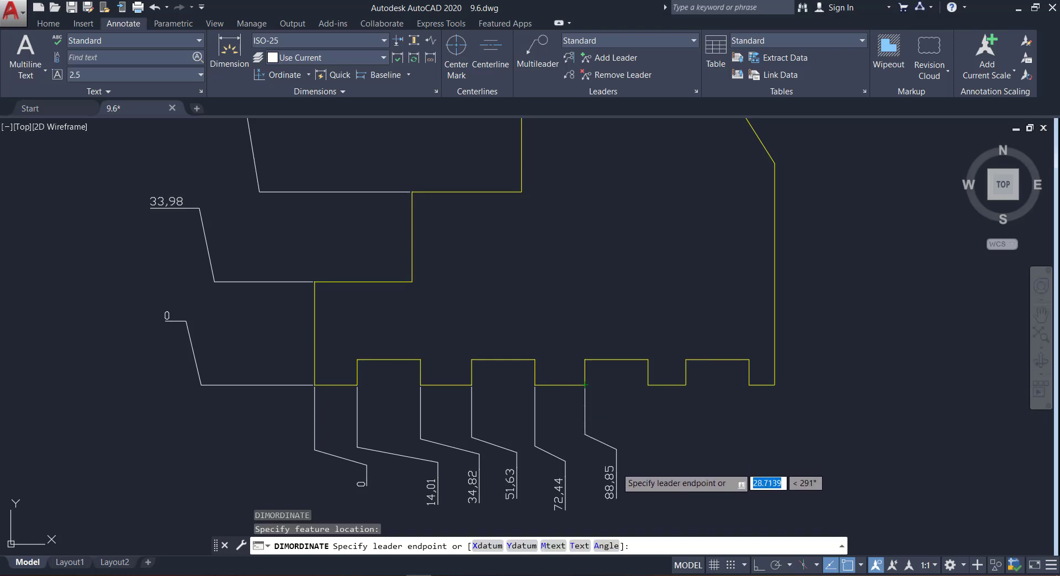
click(616, 456)
key(Return)
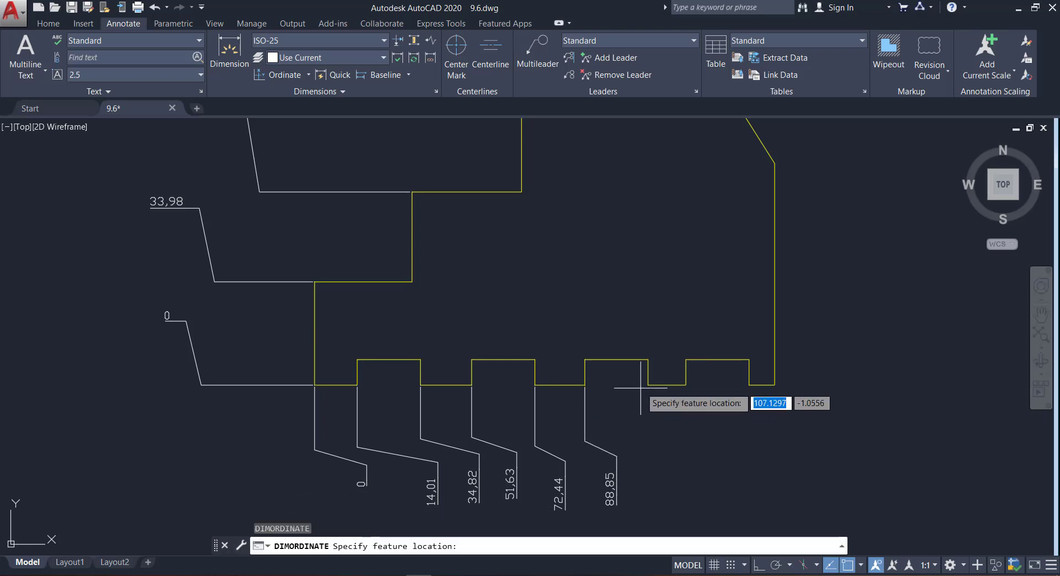
click(647, 384)
click(675, 467)
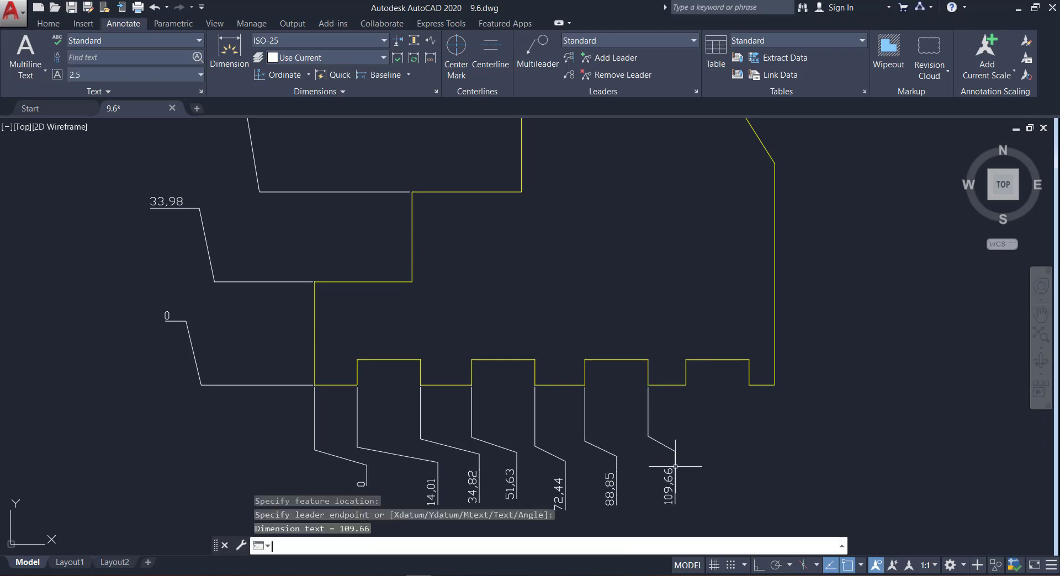
Add bottom-edge ordinates 122,07, 142,88 and 151,28 at the remaining corners.
key(Return)
click(686, 385)
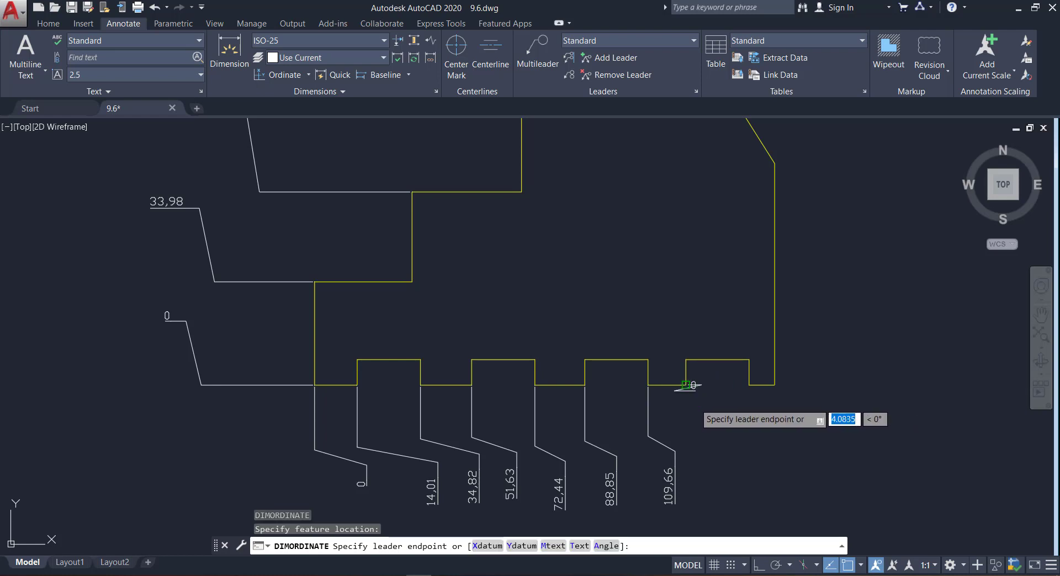
click(716, 457)
key(Return)
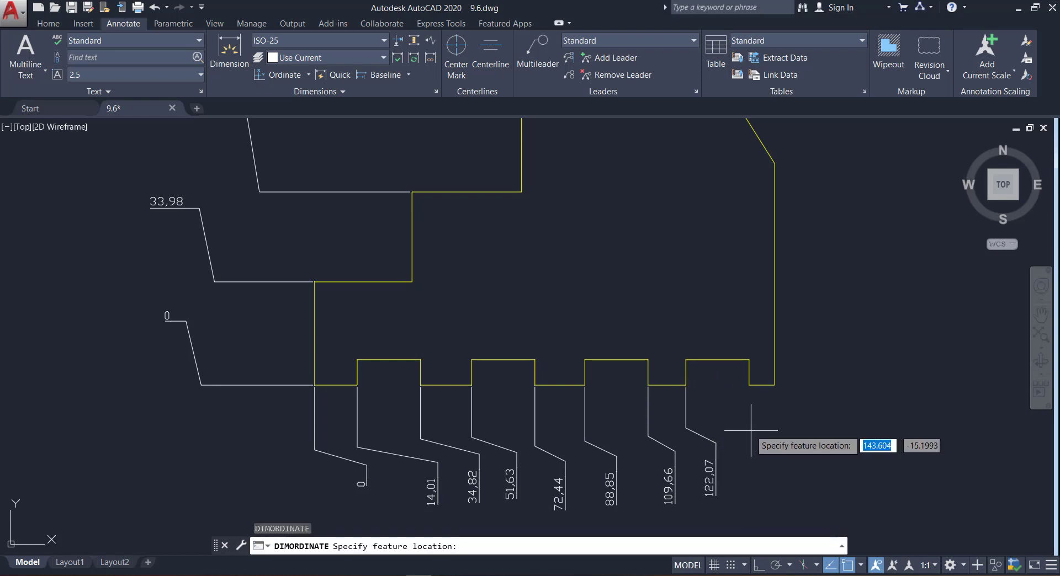
click(749, 384)
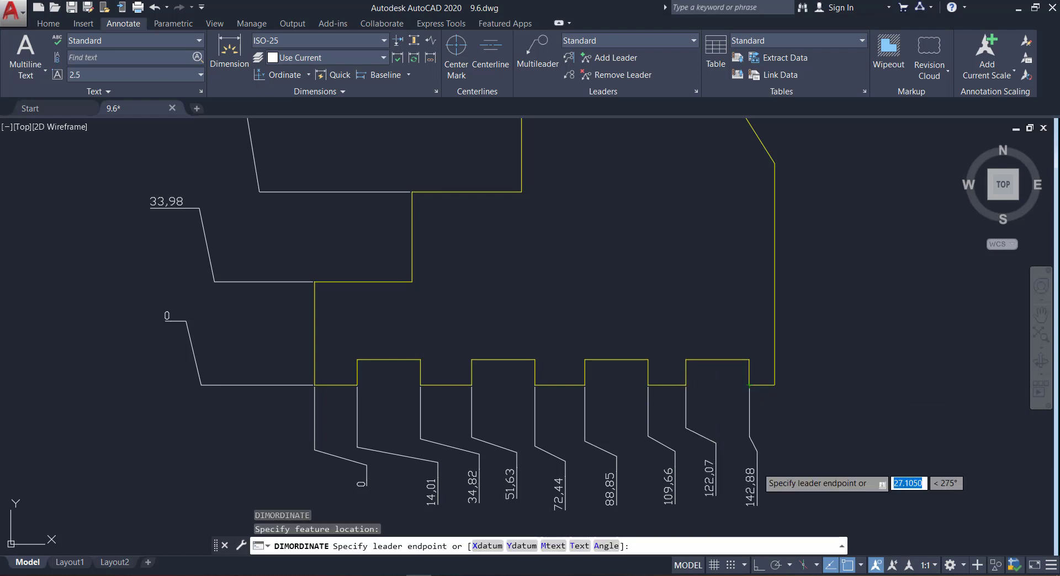
click(758, 443)
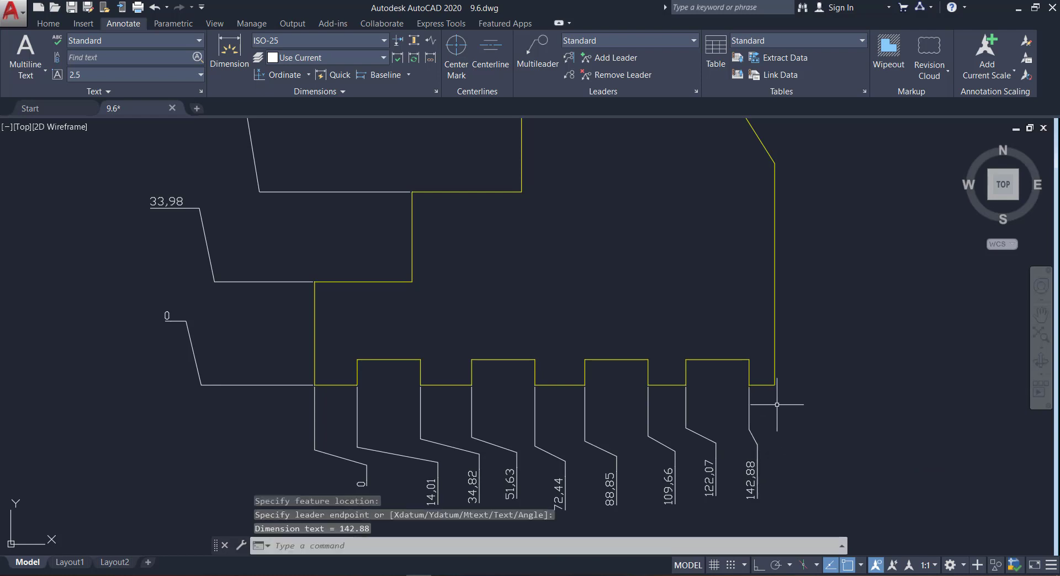
key(Return)
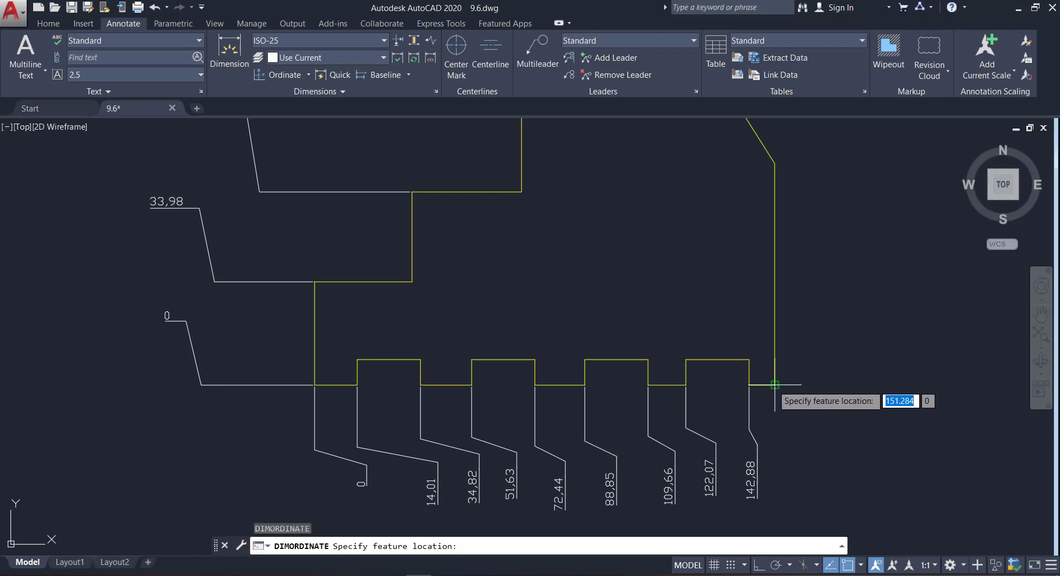
click(775, 385)
click(792, 452)
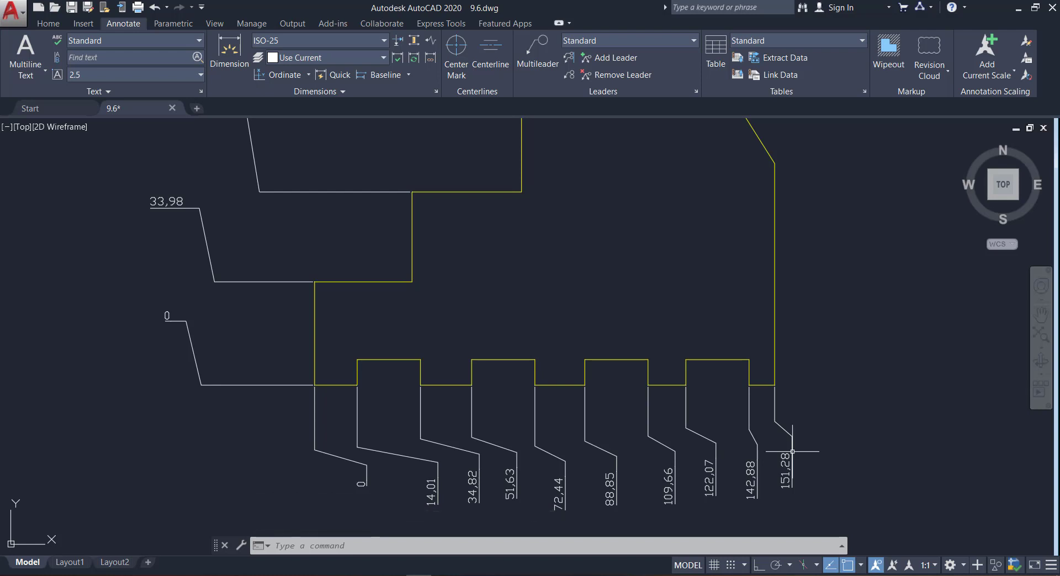
Undo the most recent ordinate dimensions and show the Baseline/Continue options.
key(ctrl+z)
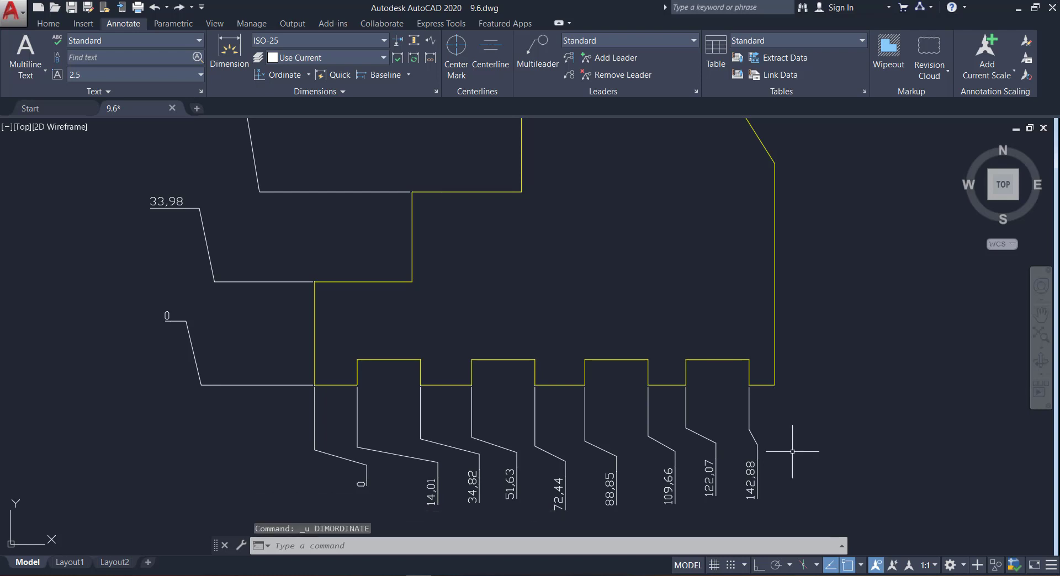
key(ctrl+z)
key(ctrl+z)
key(ctrl+z)
key(ctrl+z)
key(ctrl+z)
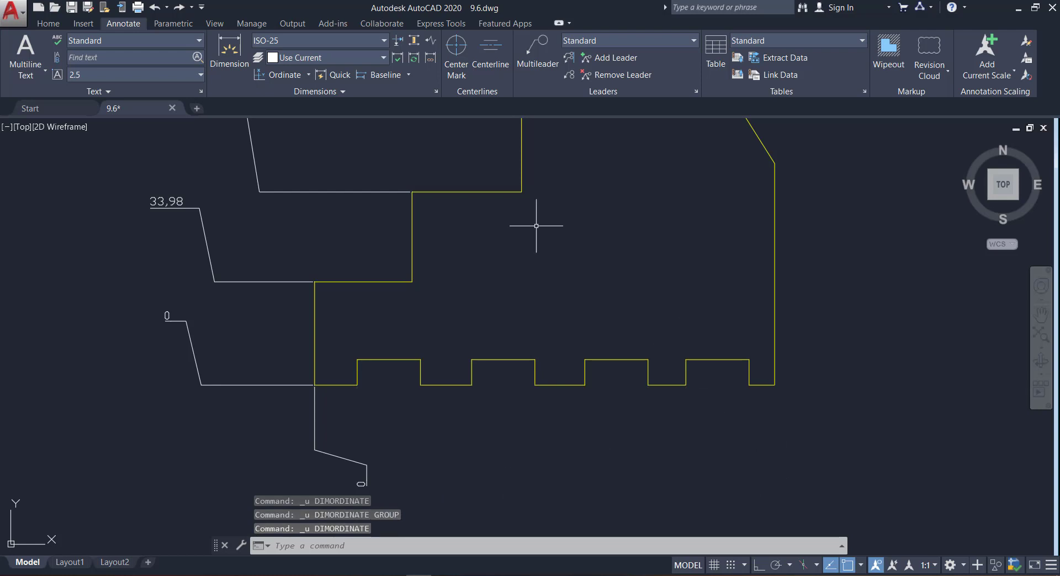
click(408, 75)
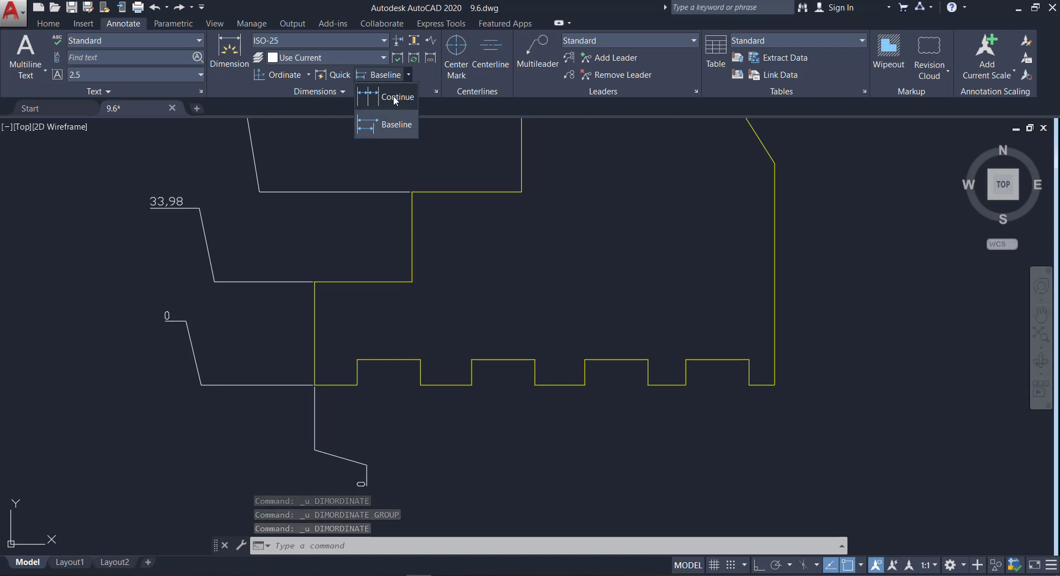
Place a fresh ordinate dimension 14,01 at the first step corner below the profile.
click(393, 96)
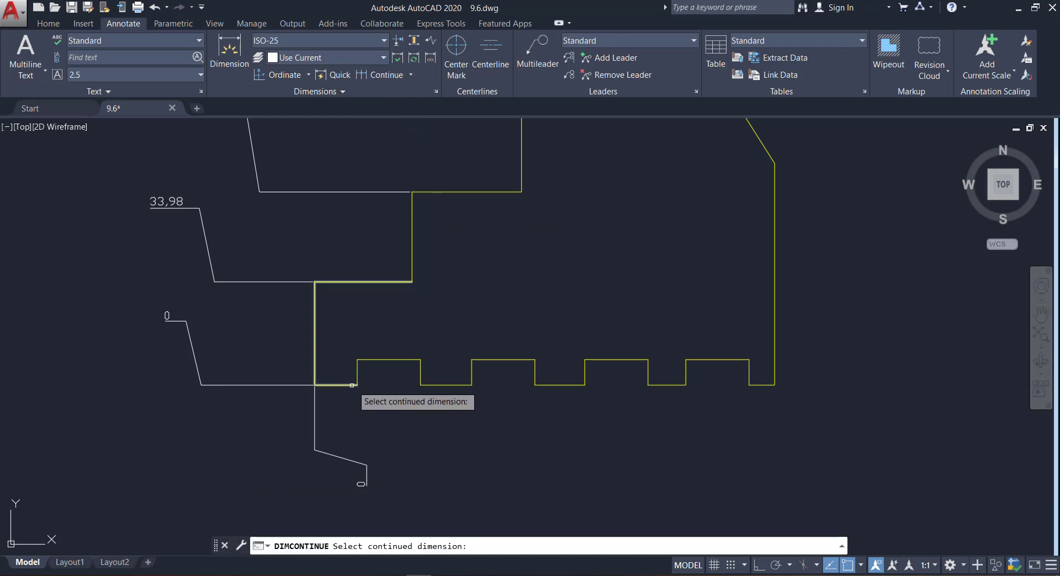
key(Return)
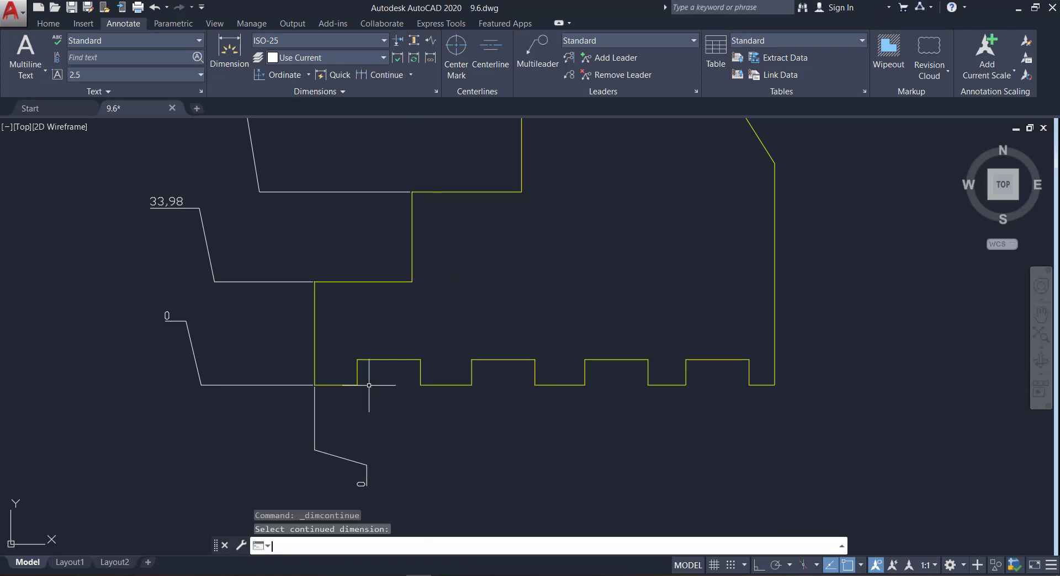
click(282, 77)
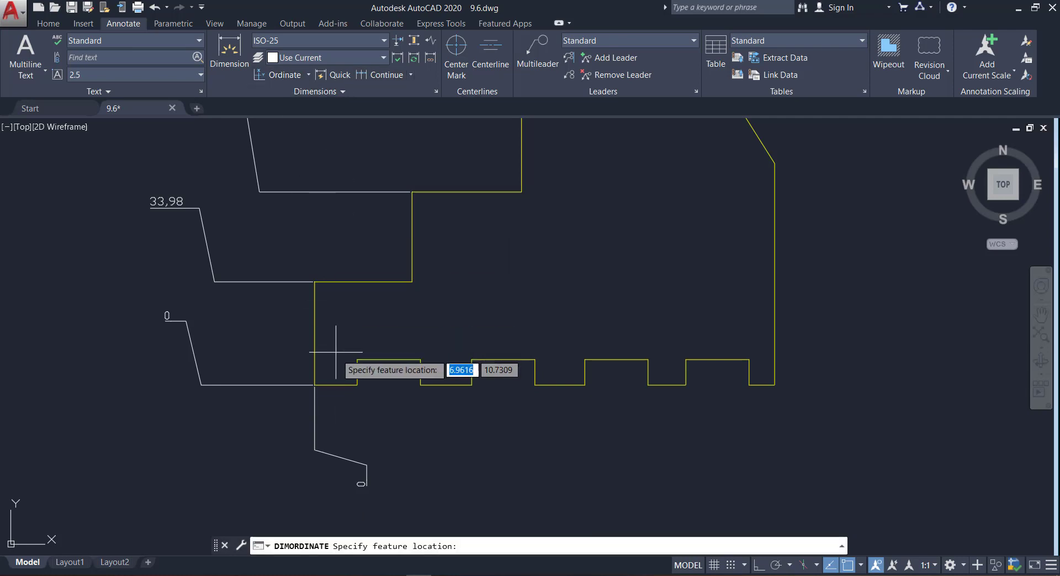
click(357, 385)
click(404, 460)
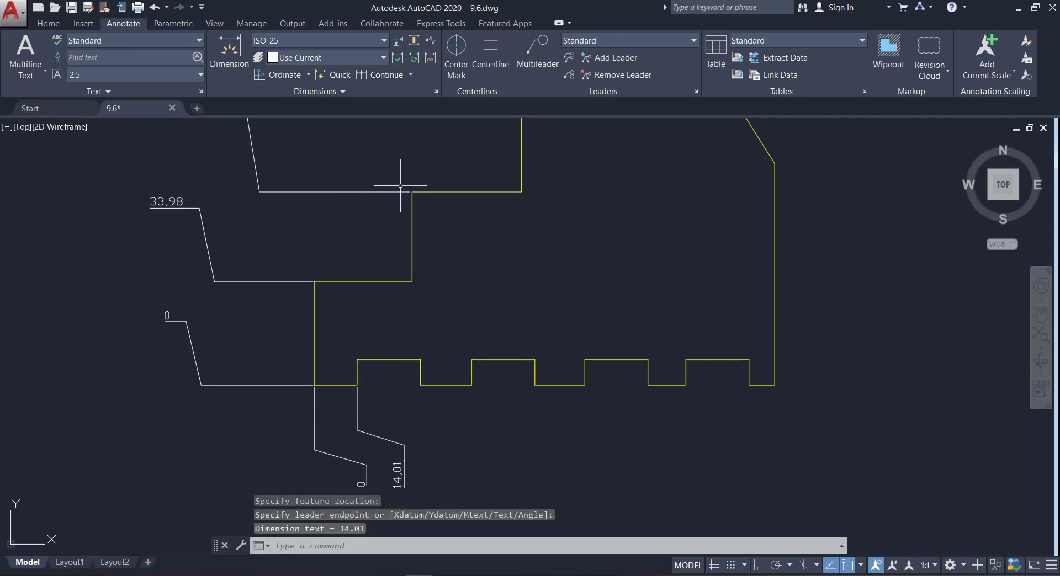
Continue the ordinate chain through 34,82, 51,63, 88,85, 109,66, 122,07, 142,88 and 151,28.
click(391, 77)
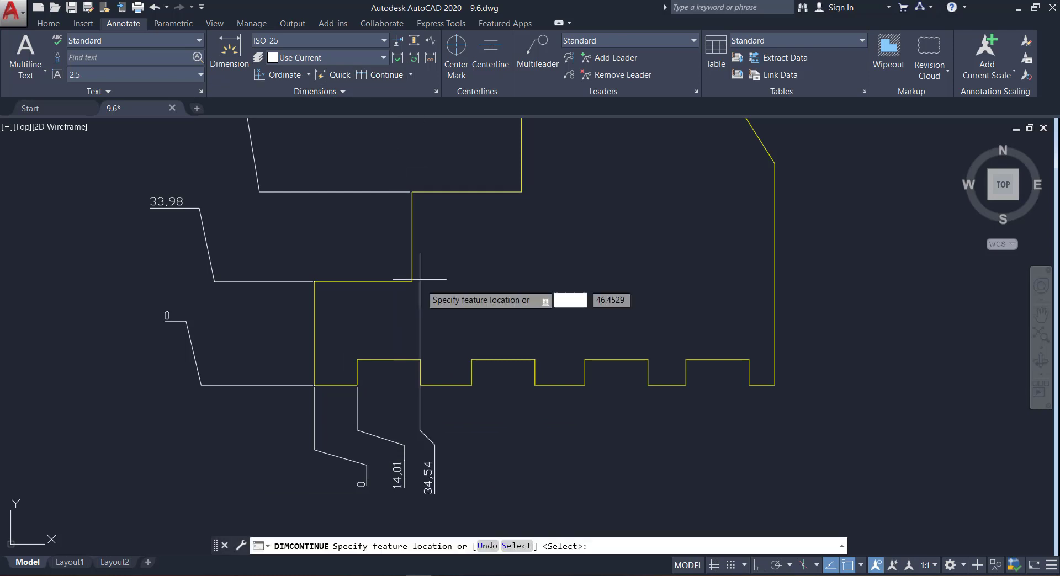
click(421, 385)
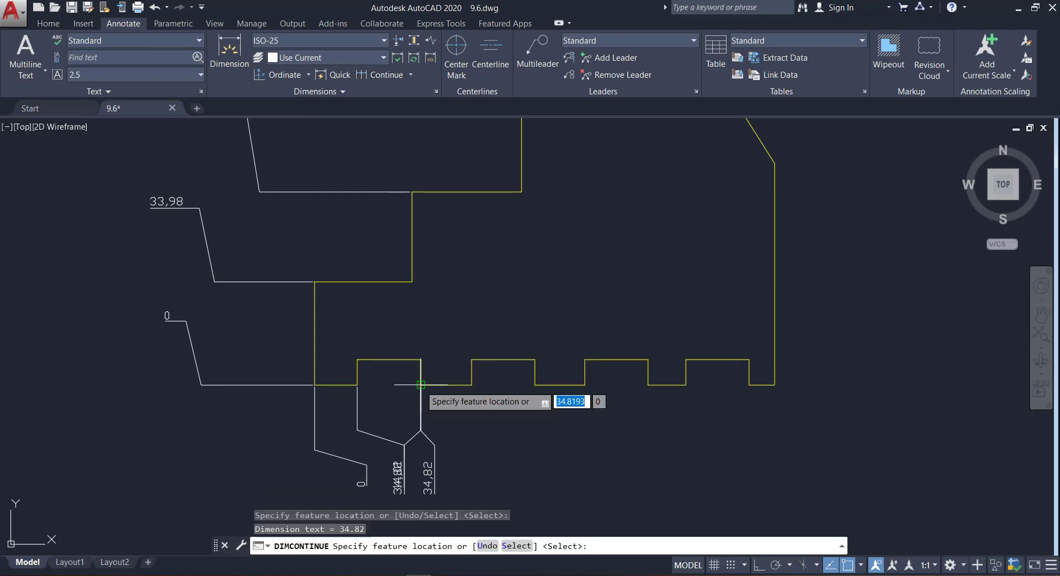
click(472, 385)
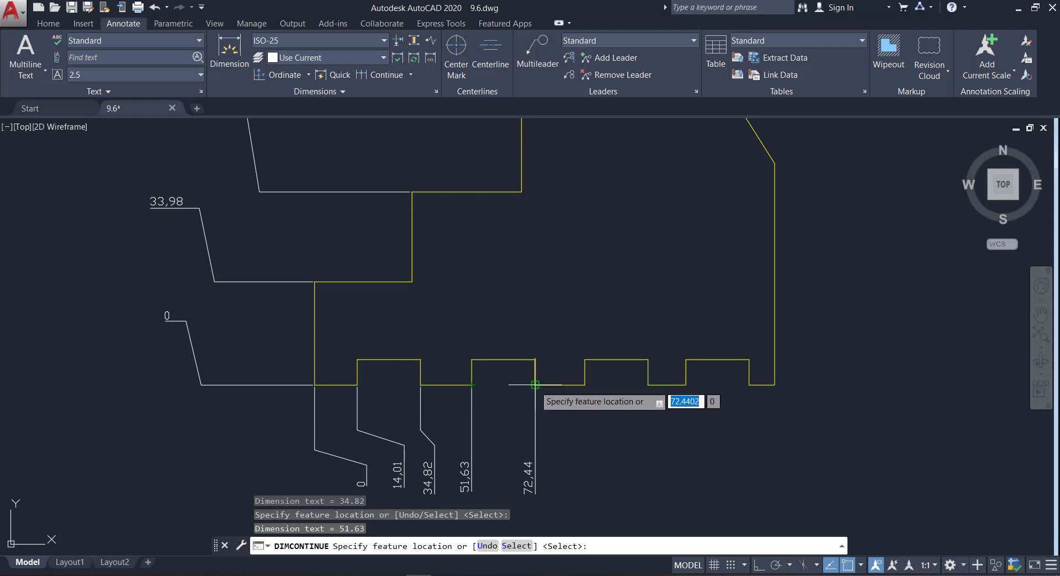
click(585, 385)
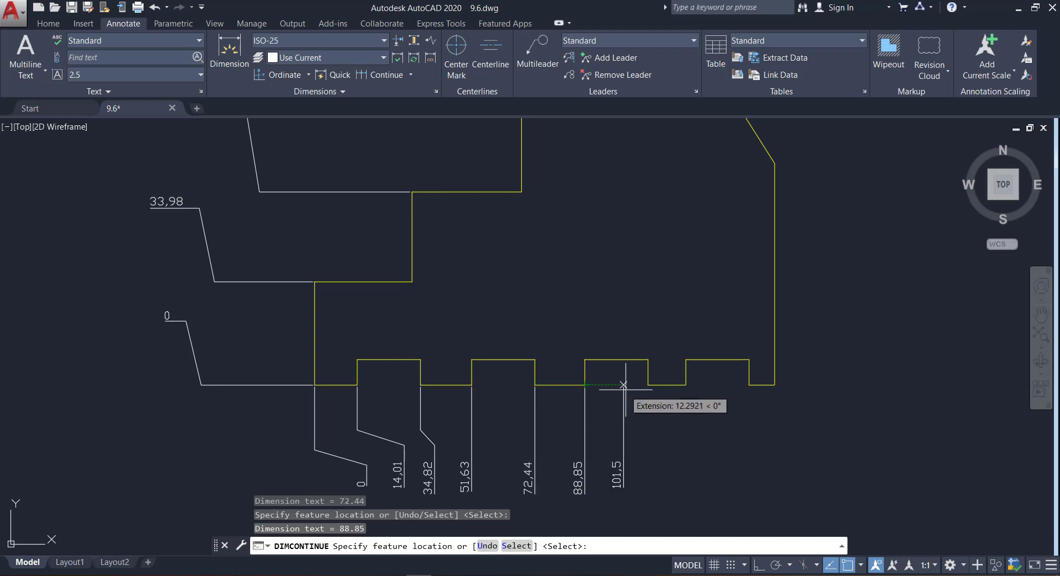
click(649, 385)
click(686, 385)
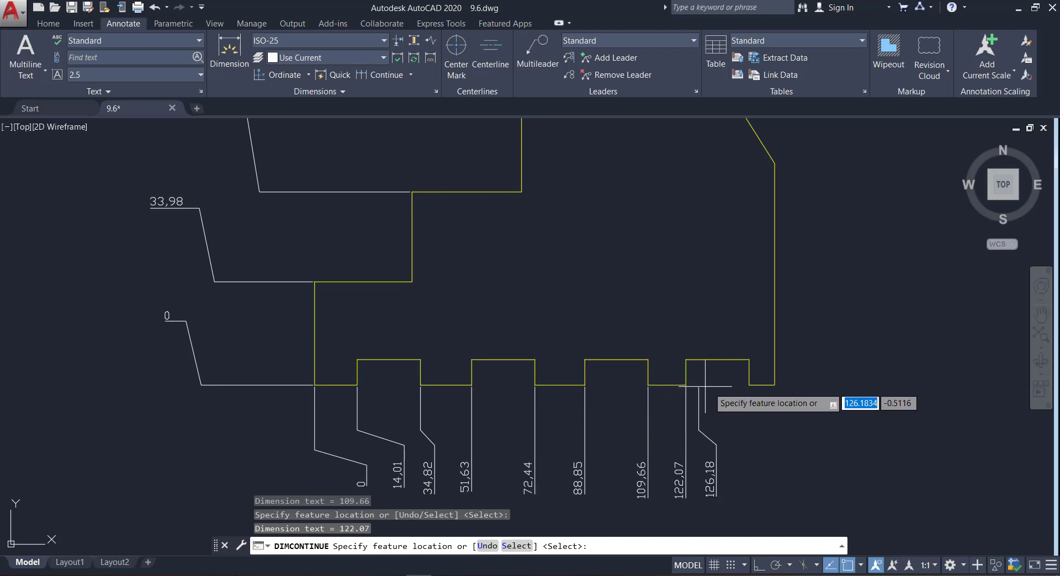
click(749, 385)
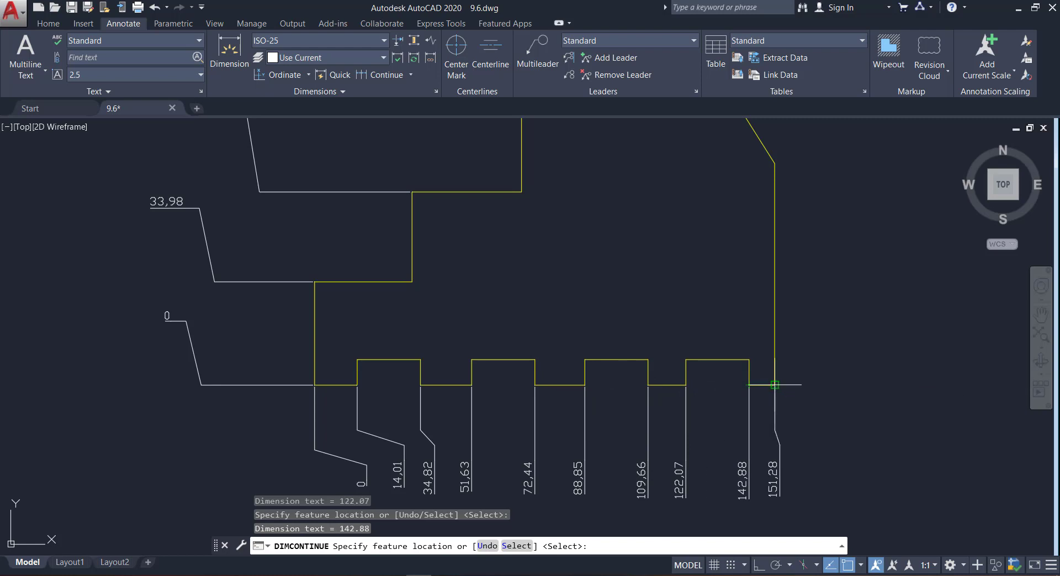
click(775, 385)
key(Escape)
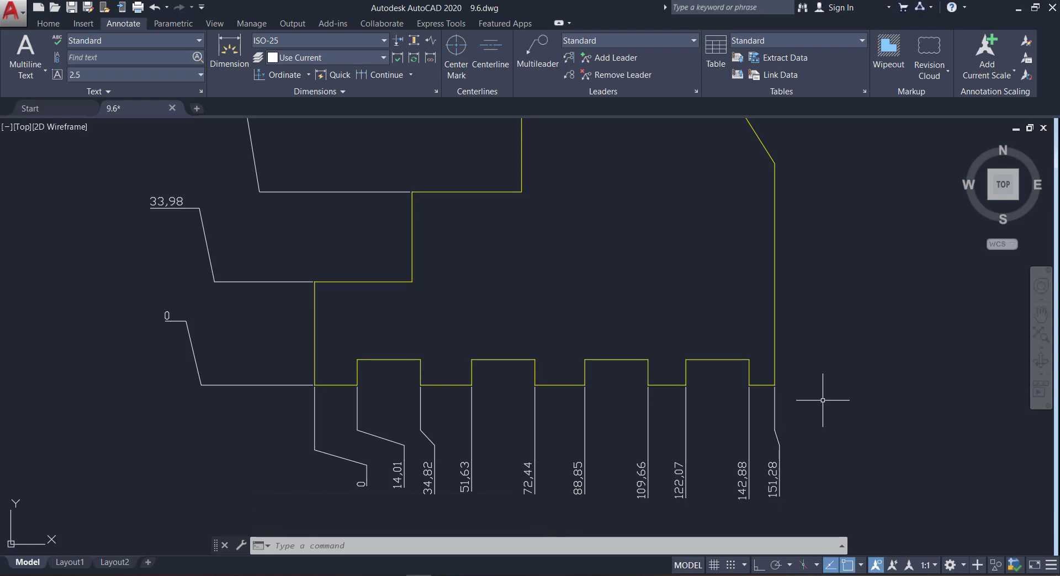
scroll(803, 420, down, 4)
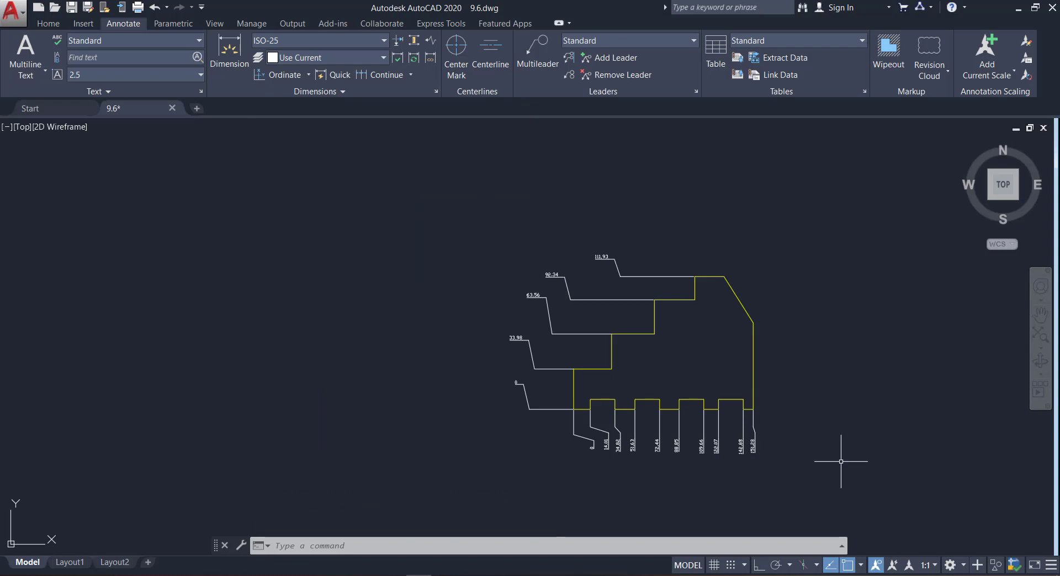